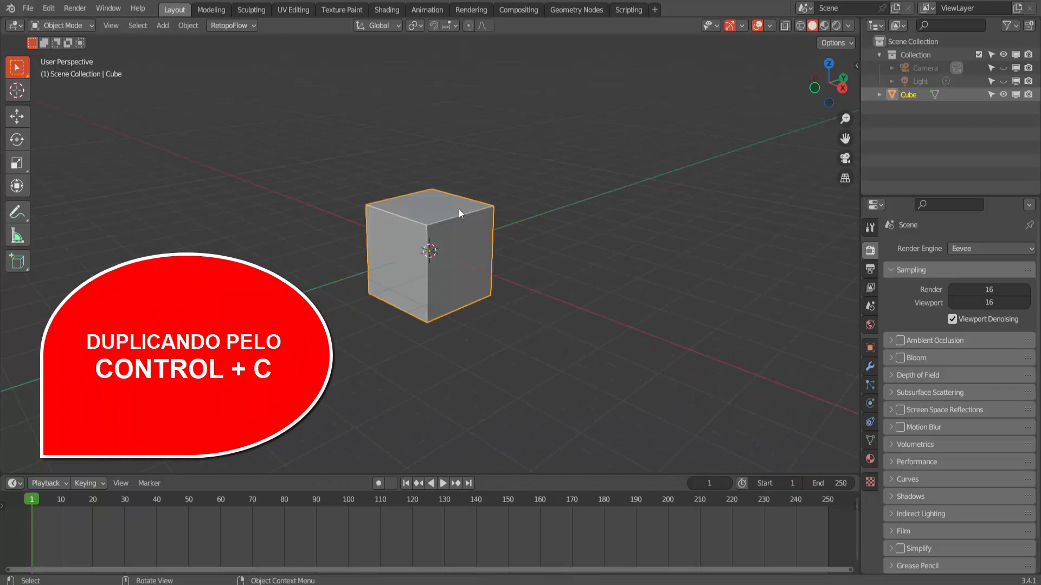
Select the default cube and copy it to the clipboard
drag(308, 129, 544, 367)
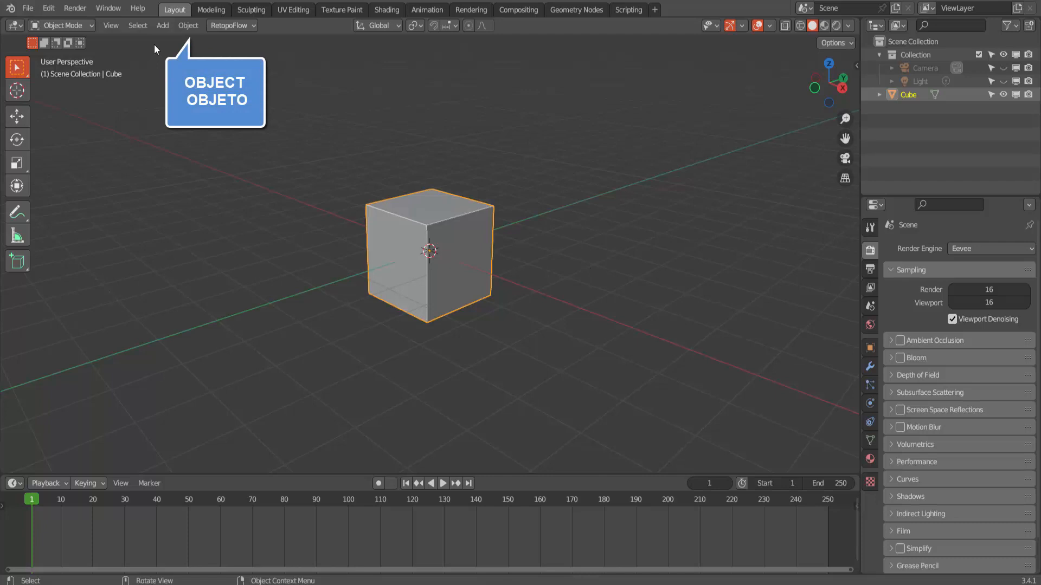
click(184, 26)
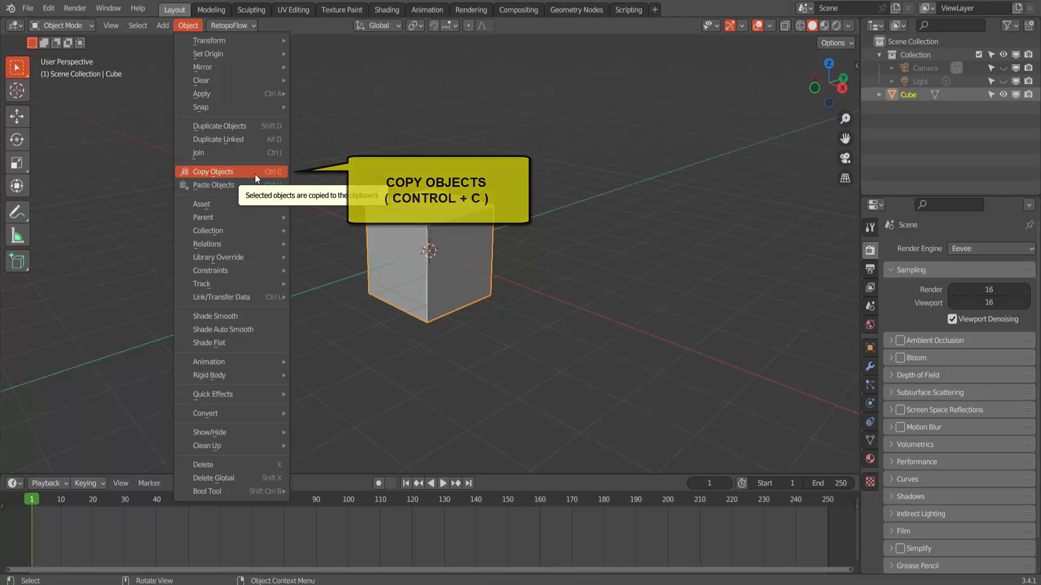
key(ctrl+c)
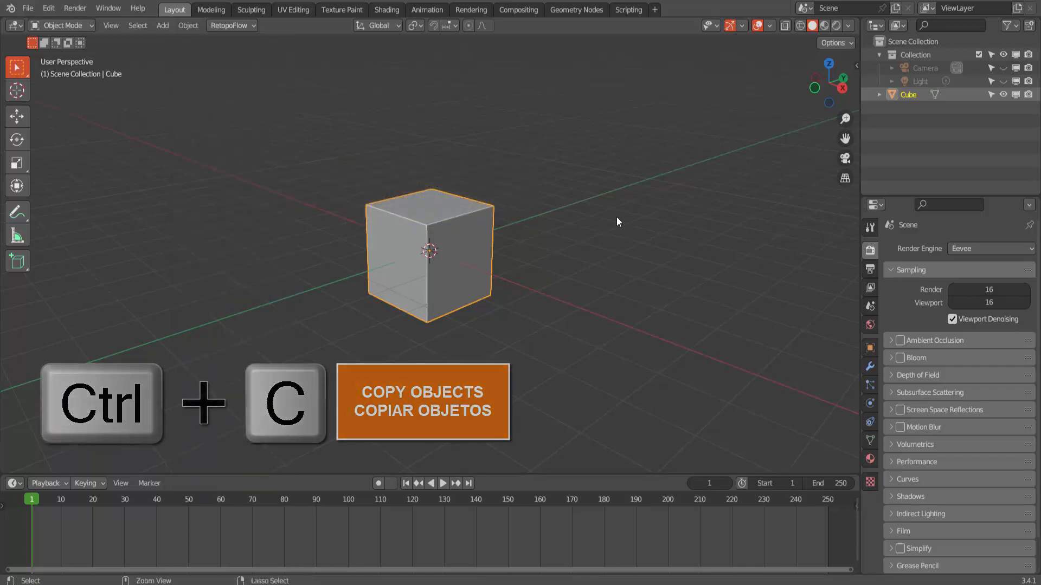
key(ctrl+c)
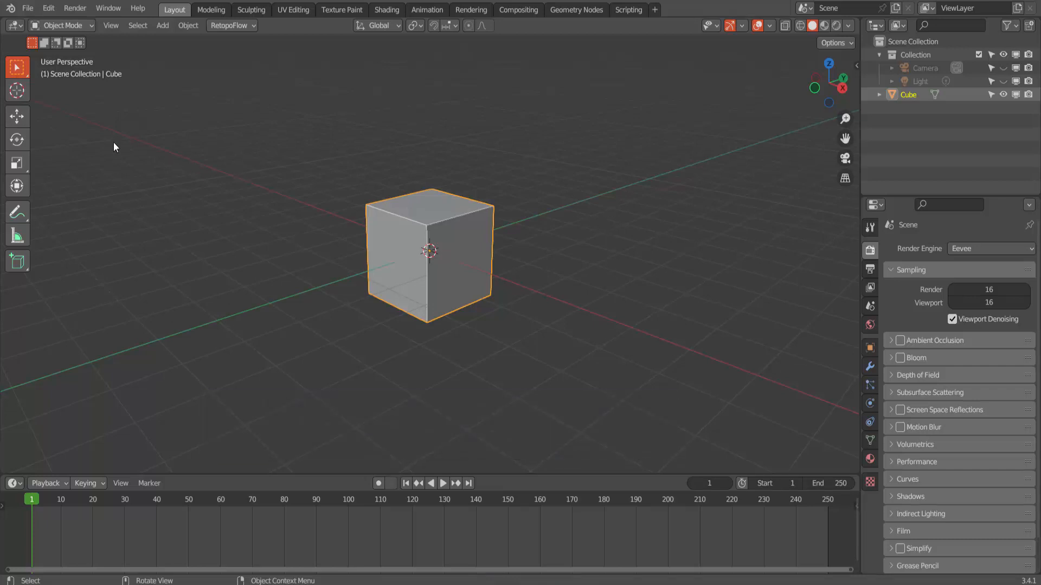
Move the cube away from the origin along the Y axis and paste the copied cube at the origin
click(25, 117)
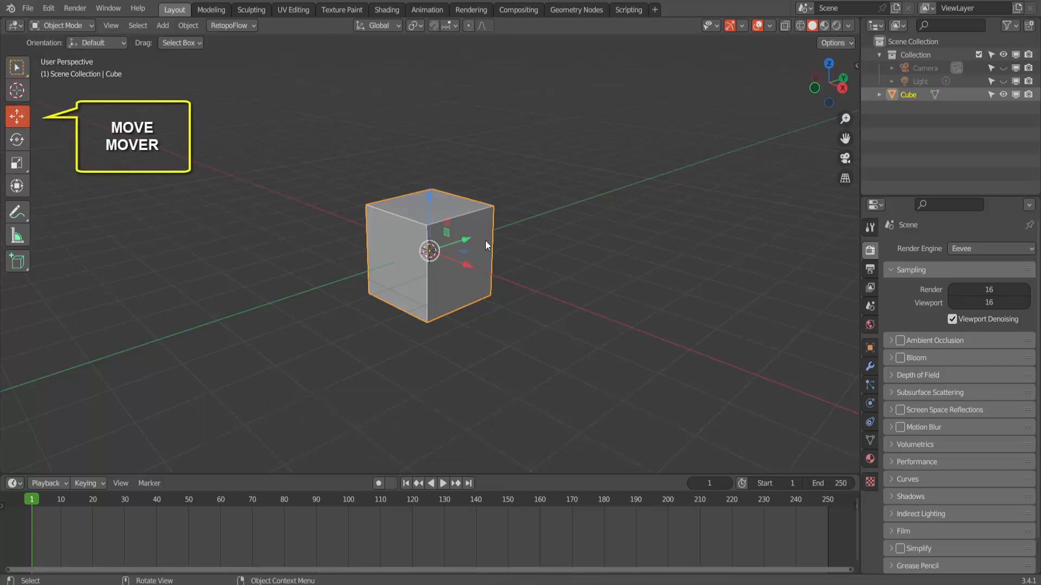
drag(467, 240, 604, 214)
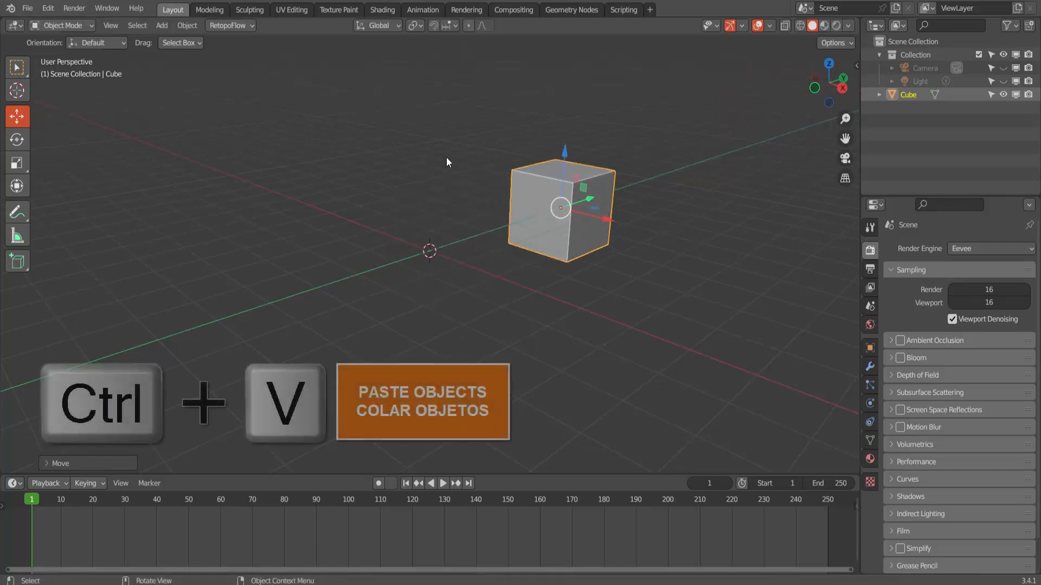
key(ctrl+v)
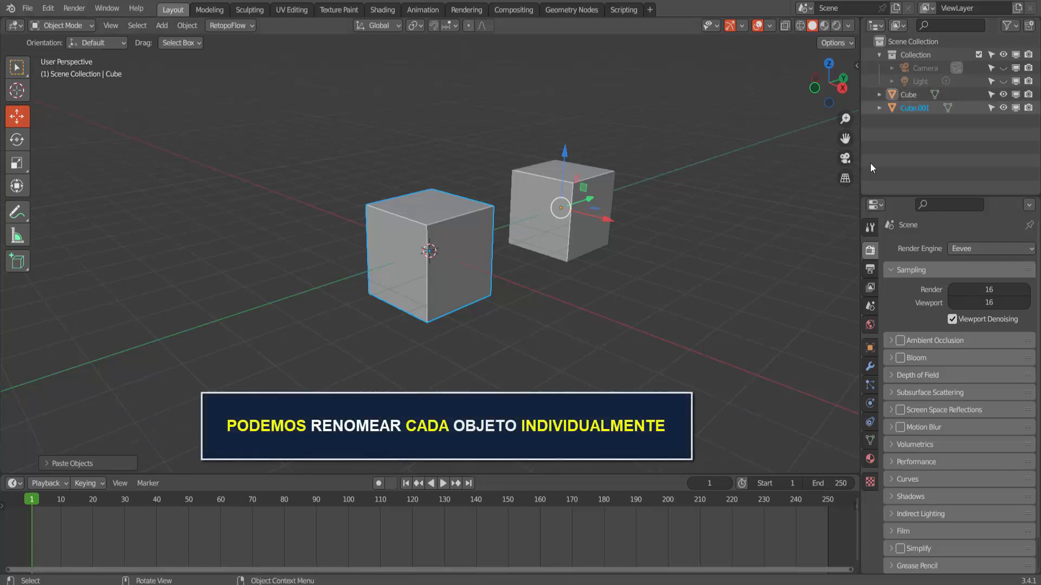
Rename the moved original cube as "cubo principal"
click(909, 95)
double_click(909, 95)
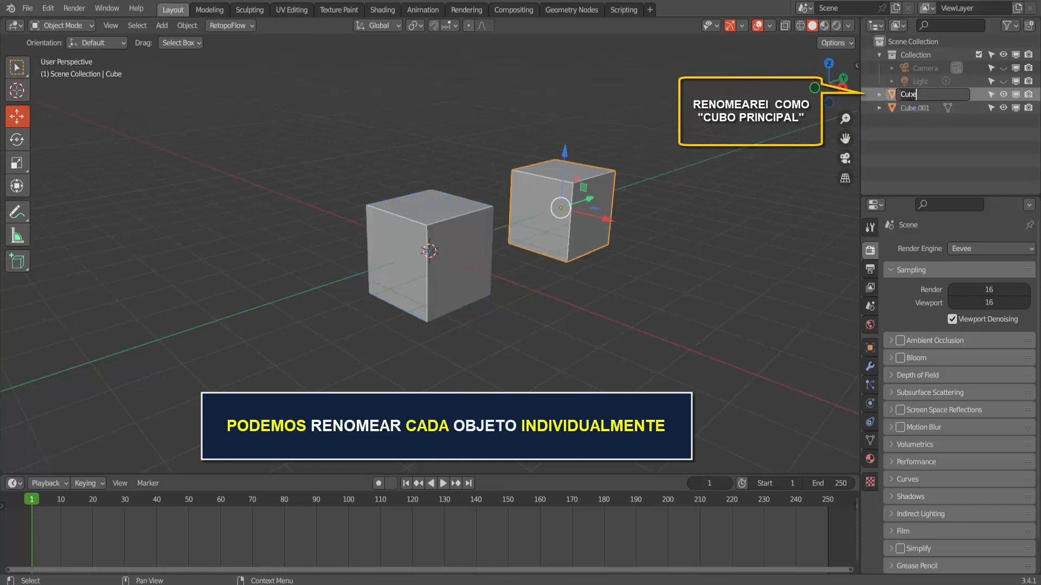
text(cubo principal)
key(Return)
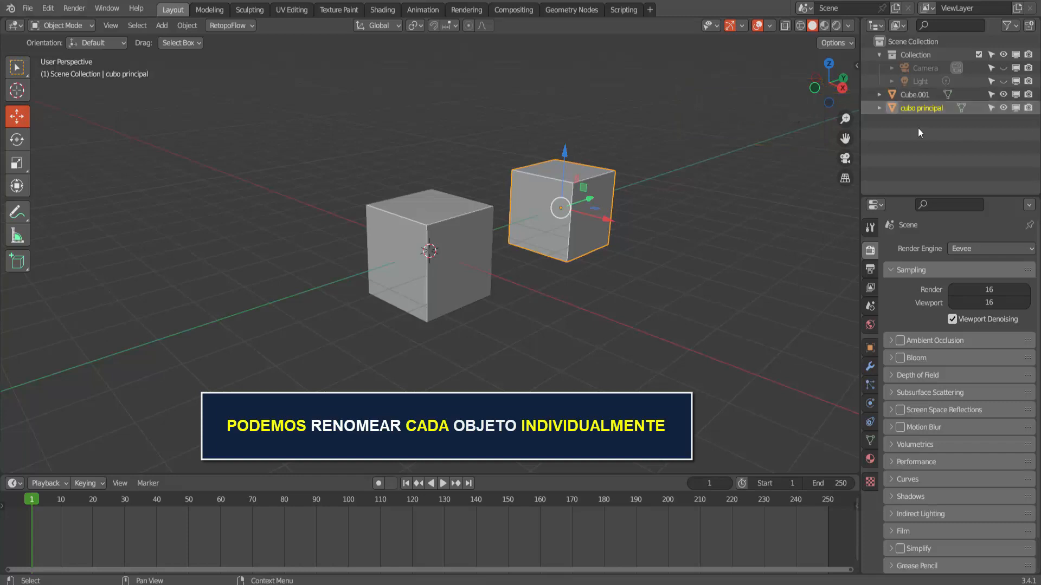
Rename the pasted cube at the origin as "cubo duplicado"
double_click(915, 98)
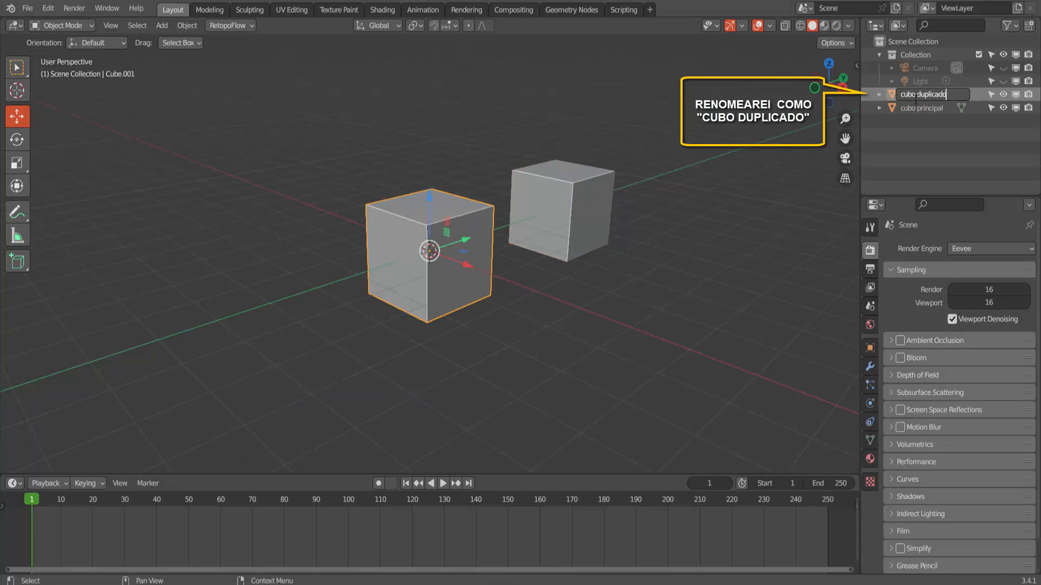
text(cubo duplicado)
key(Return)
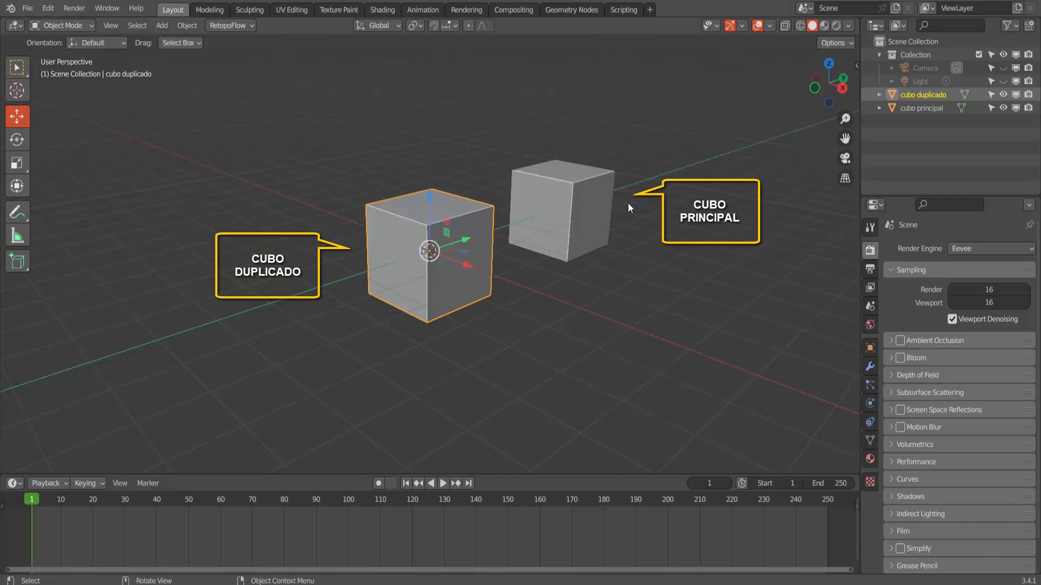
Start a new General file
click(26, 9)
mouse_move(30, 21)
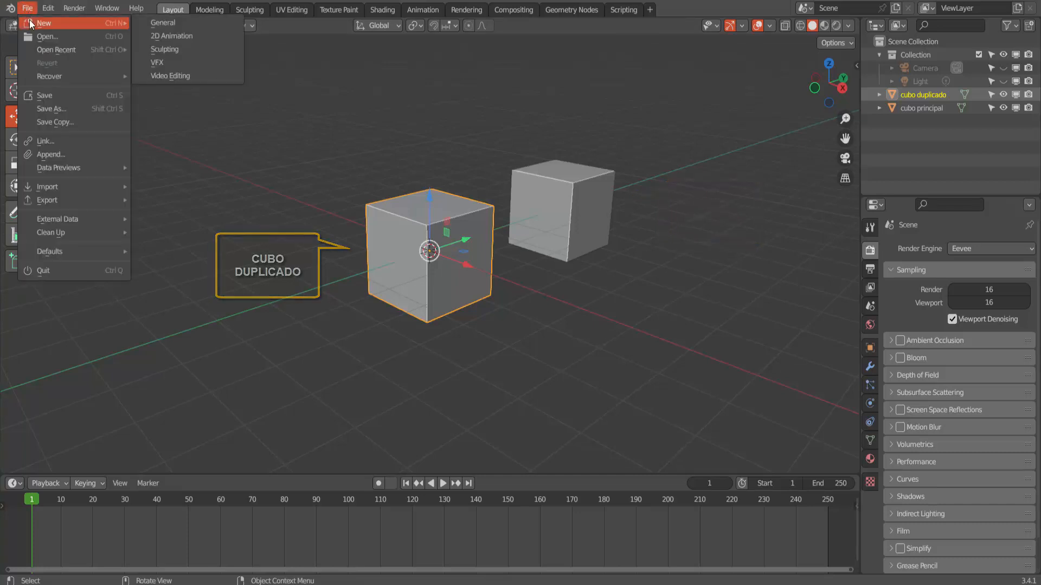
click(189, 22)
click(571, 314)
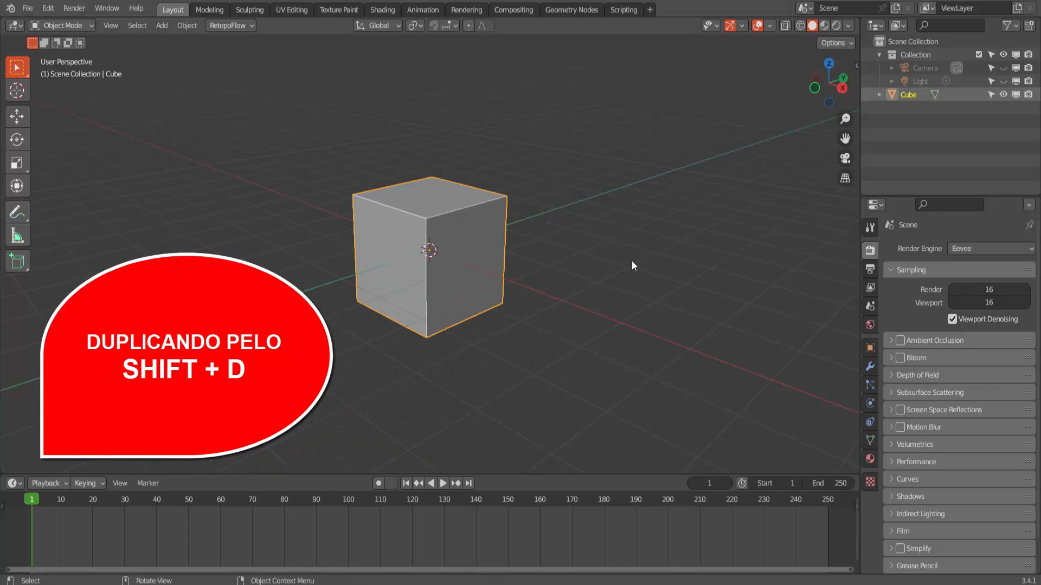
Duplicate the default cube in place and move the duplicate away along the Y axis with the Move tool
scroll(606, 271, down, 1)
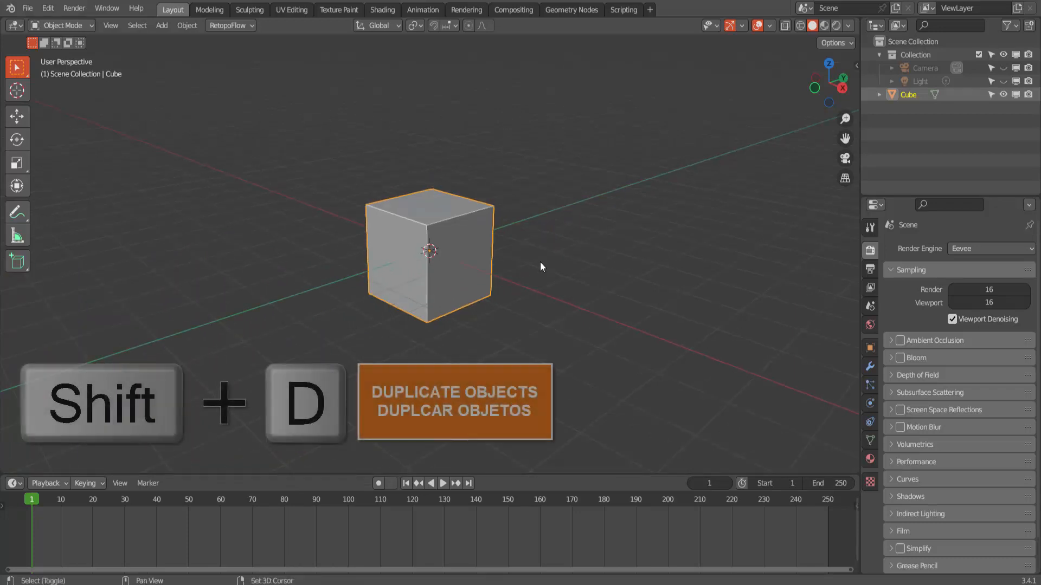
key(shift+d)
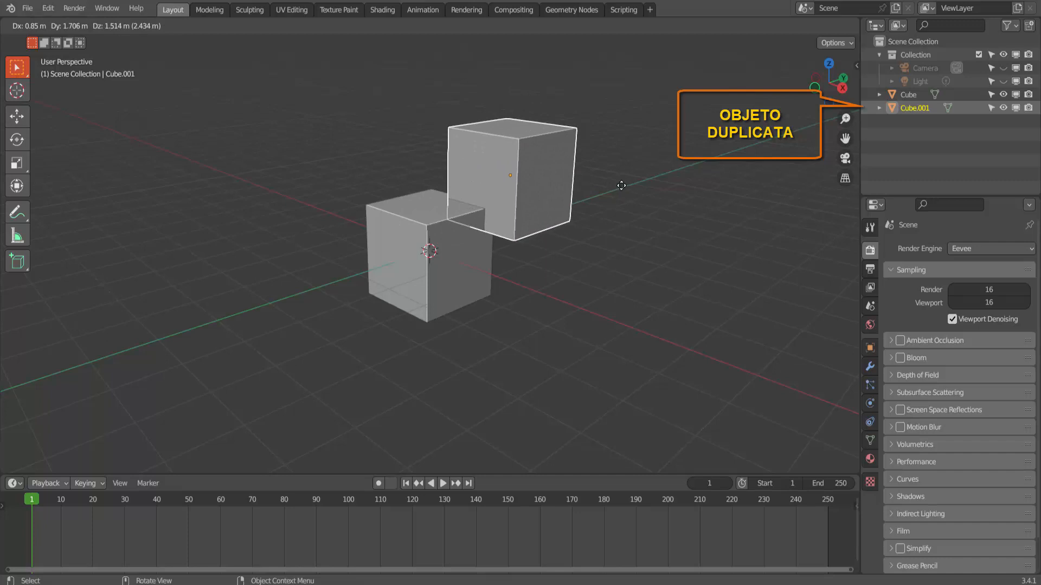
key(Escape)
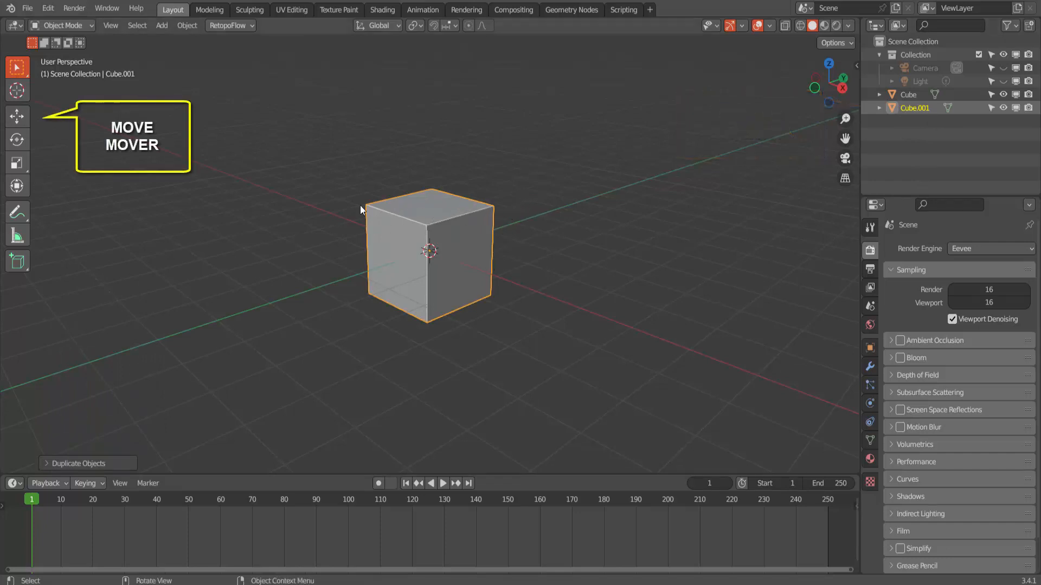
click(21, 117)
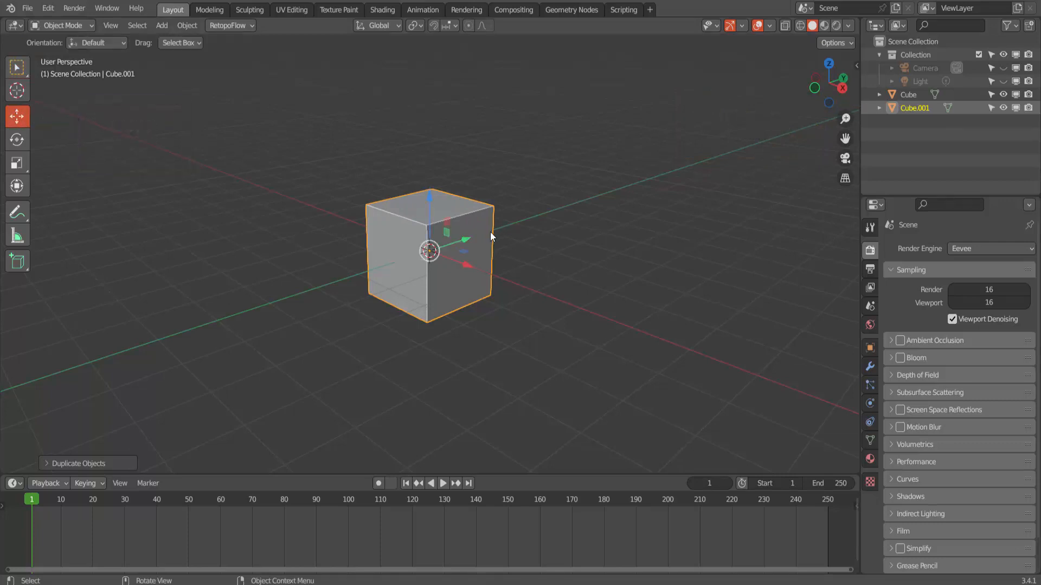
drag(468, 239, 608, 207)
Undo the duplicate's move and the duplication itself
key(ctrl+c)
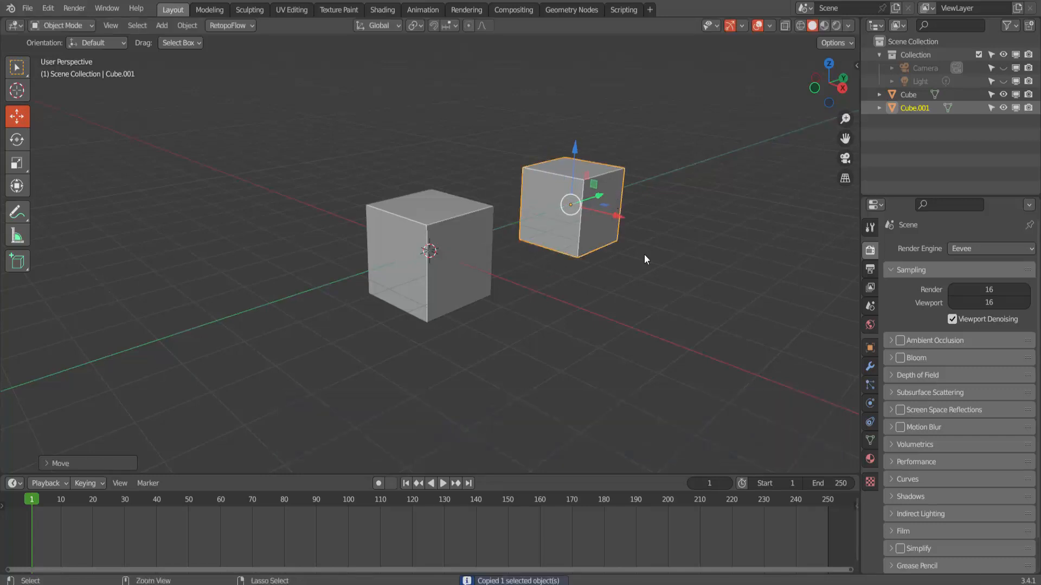
key(ctrl+z)
key(ctrl+z)
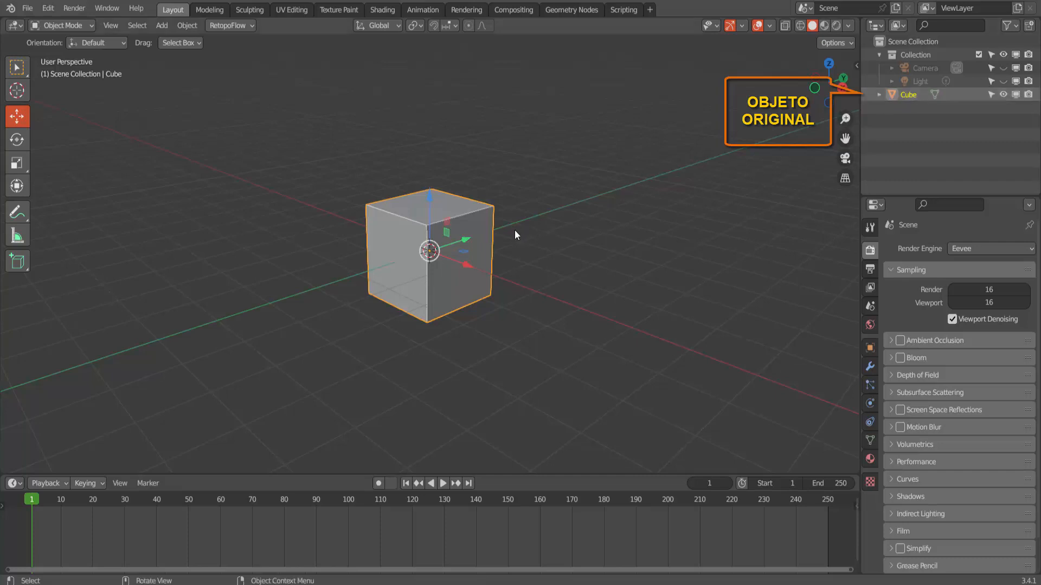
Duplicate the cube, try constraining the copy to the X, Y and Z axes, and place it about 3.3 m along global Y
key(shift+d)
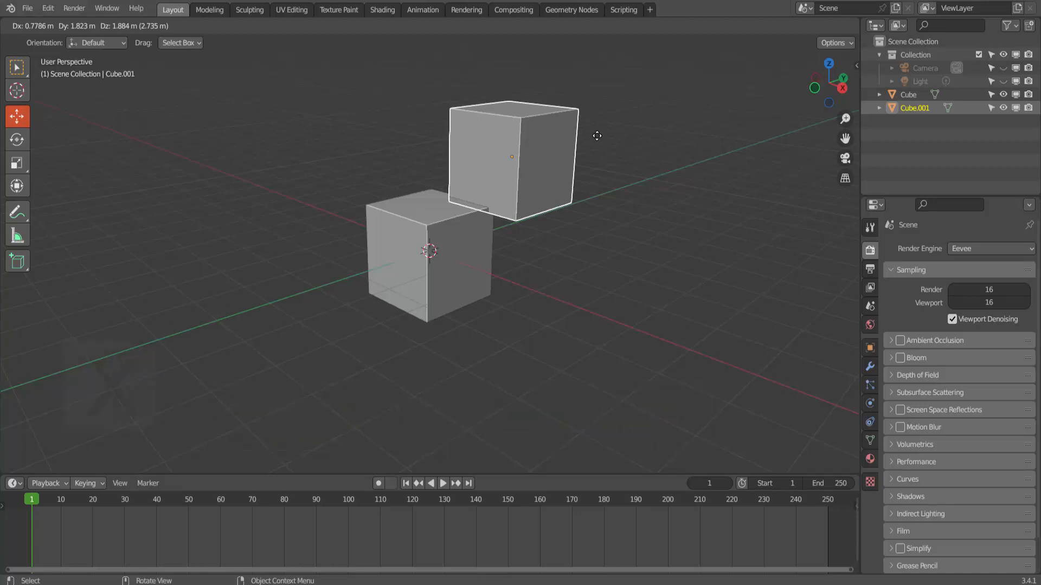
key(x)
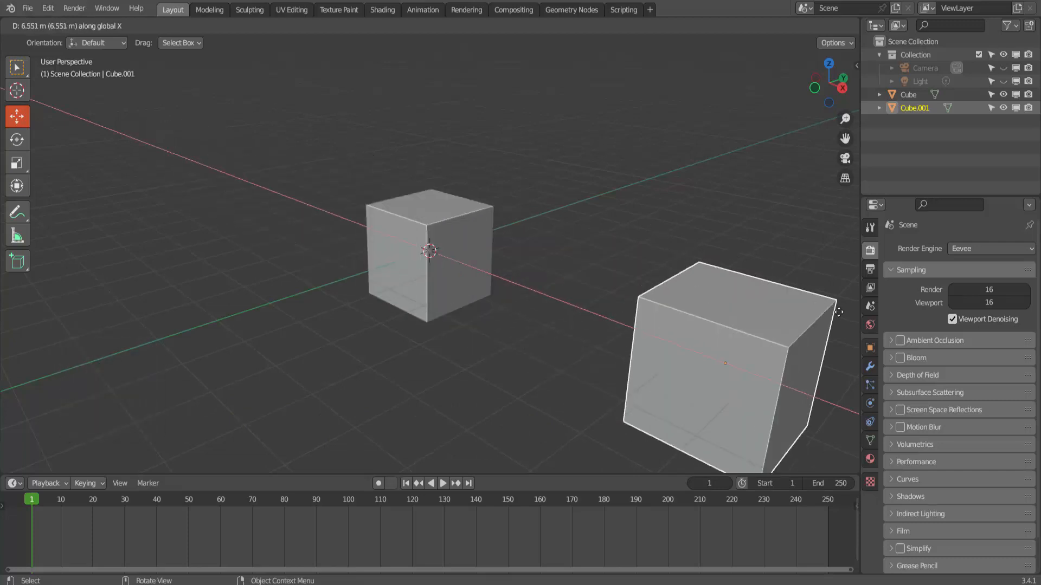
key(y)
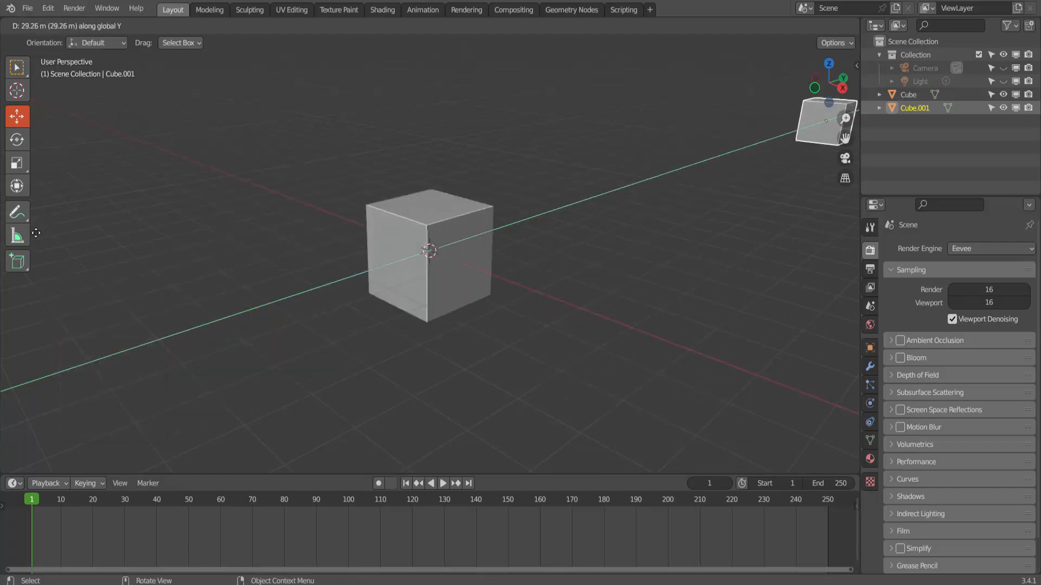
key(z)
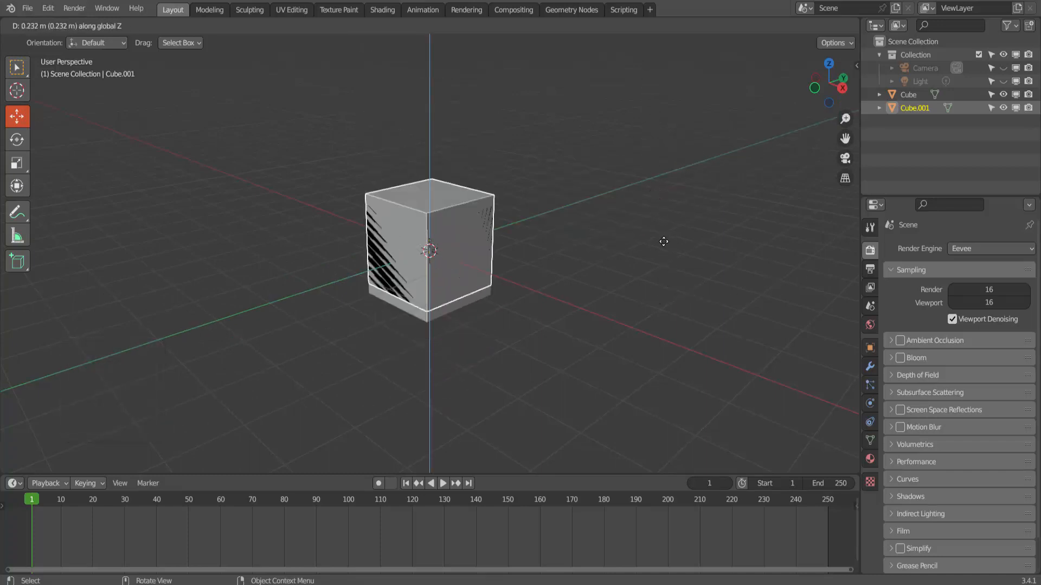
key(y)
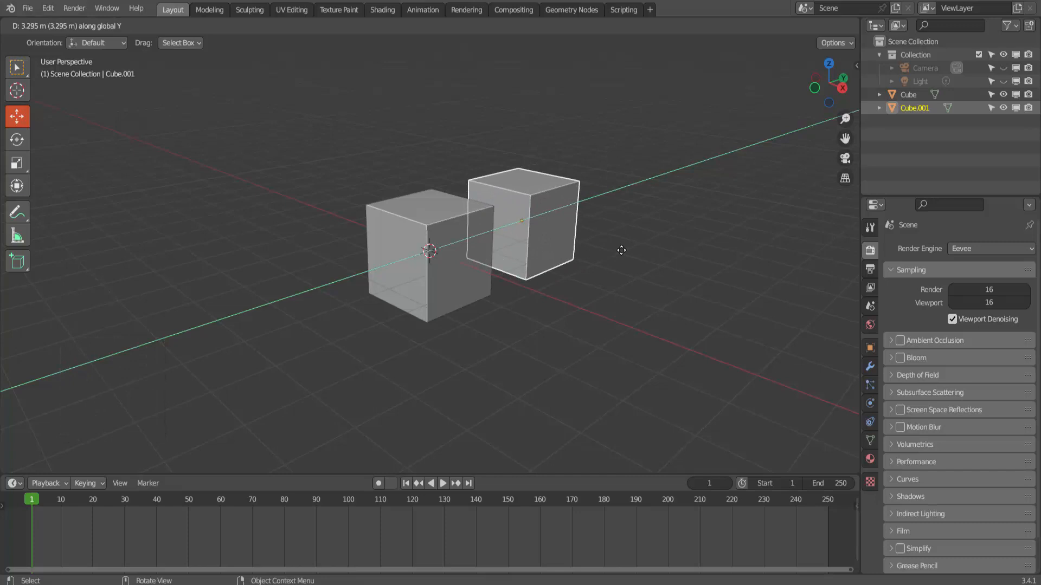
key(Return)
key(Return)
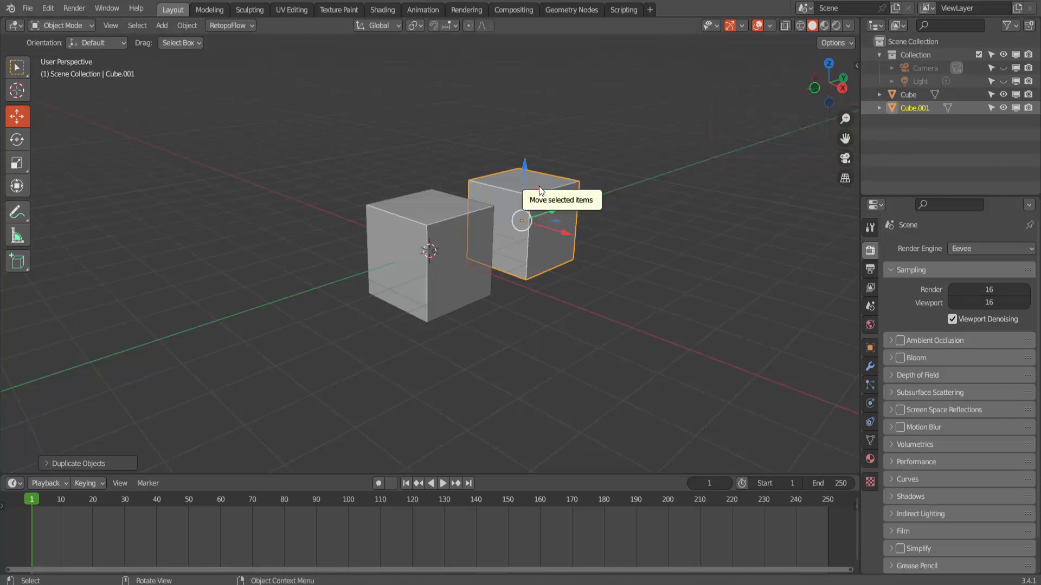
Repeat the last duplication four times to extend the row of cubes along the Y axis
scroll(625, 230, down, 2)
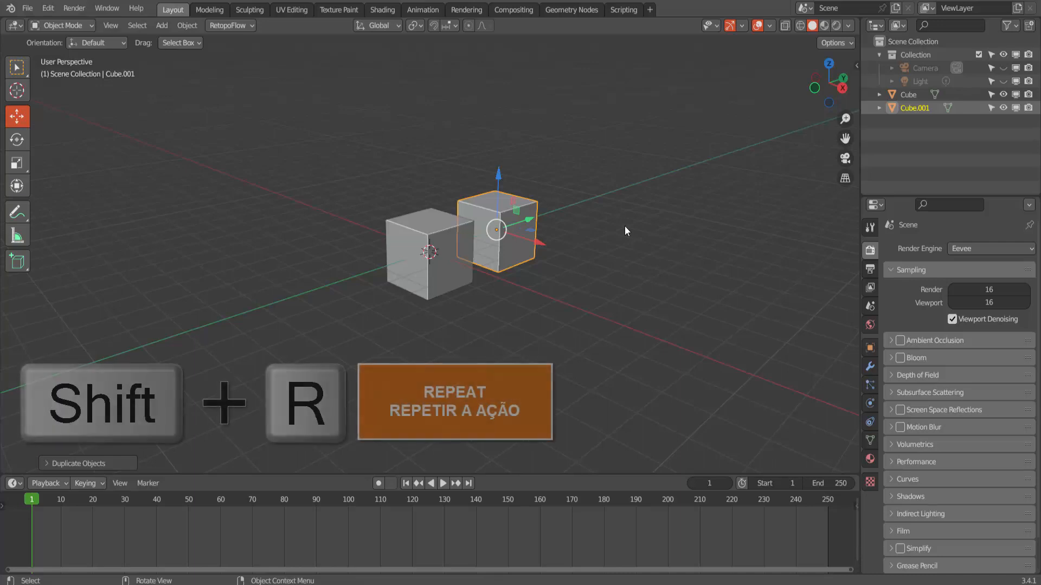
key(shift+r)
key(shift+r)
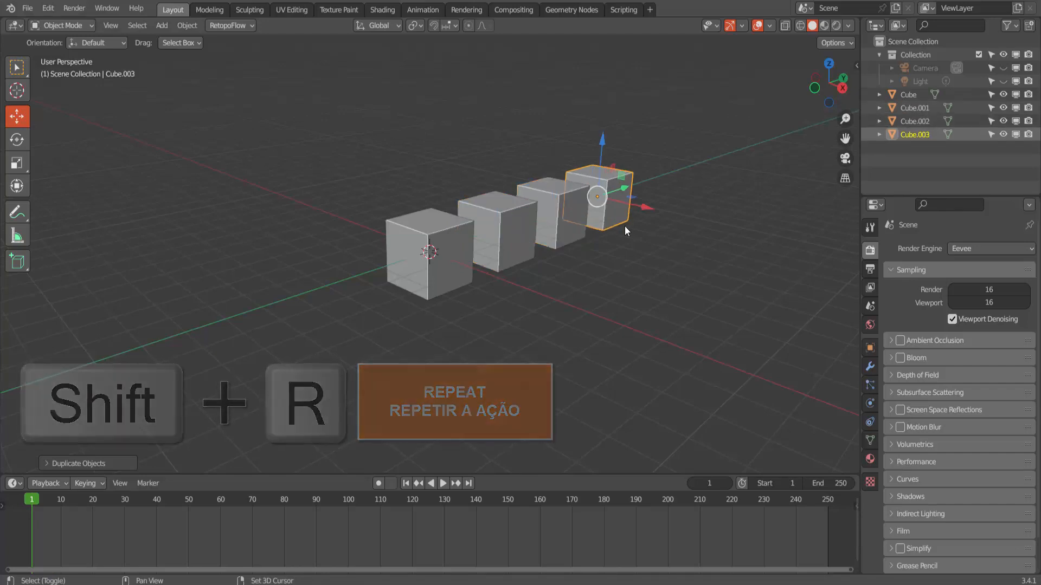
key(shift+r)
key(shift+r)
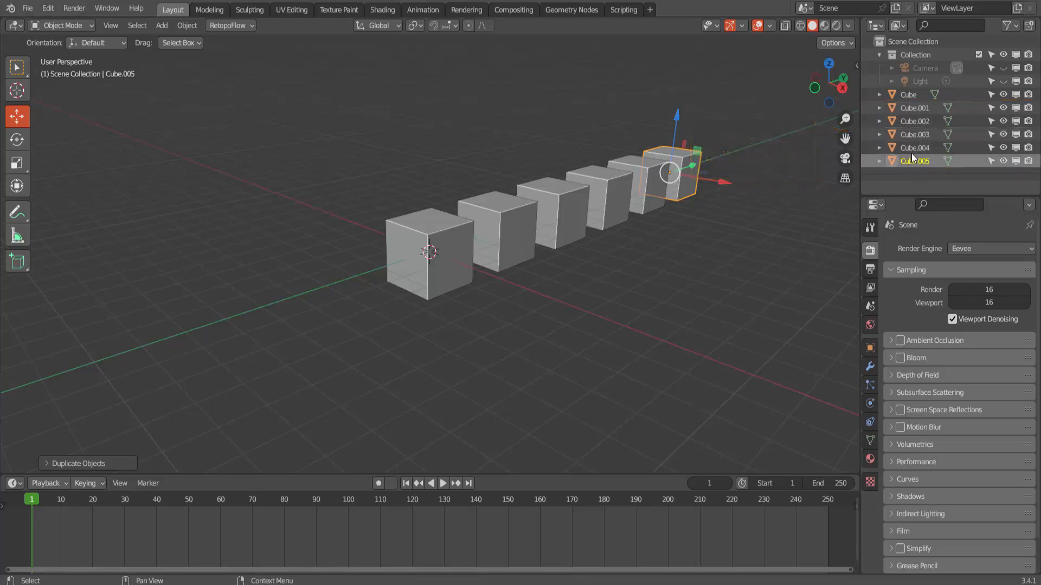
Undo all five cube duplications back to the single original cube
key(ctrl+z)
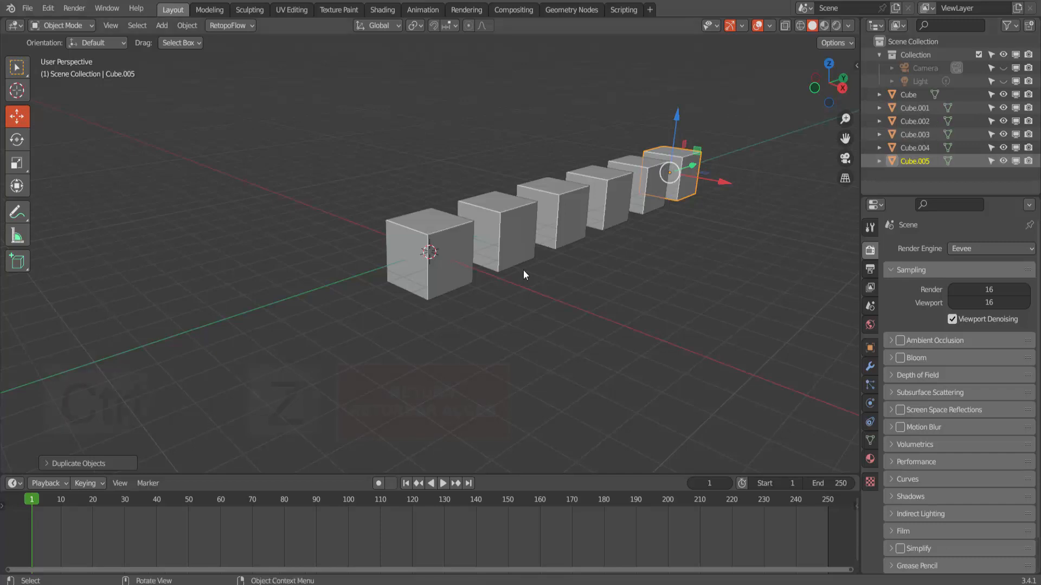
key(ctrl+z)
key(ctrl+z)
key(ctrl+z)
key(ctrl+z)
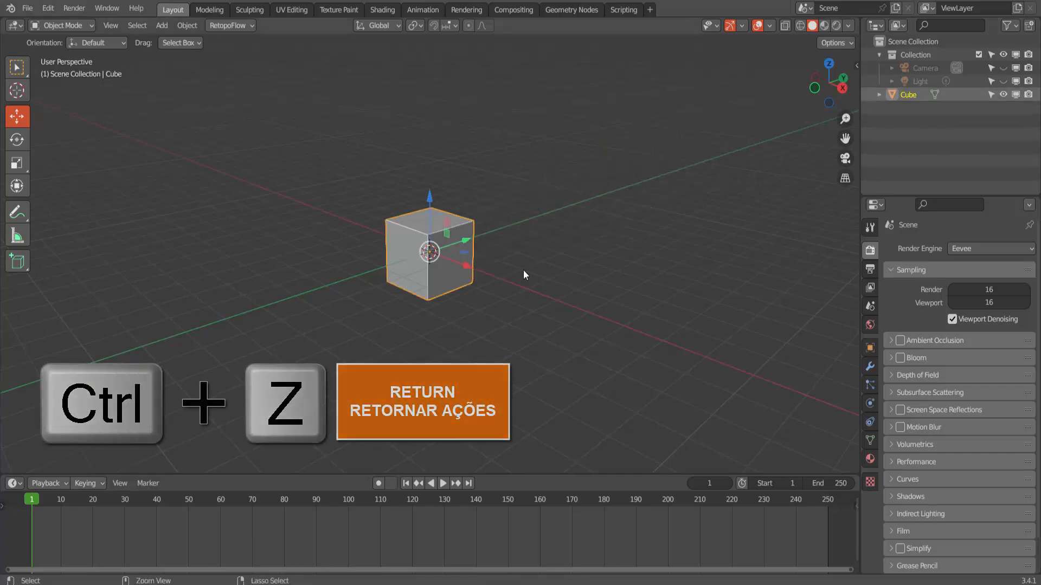
Show the cube in Material Preview shading and add a new material to it
scroll(464, 223, up, 3)
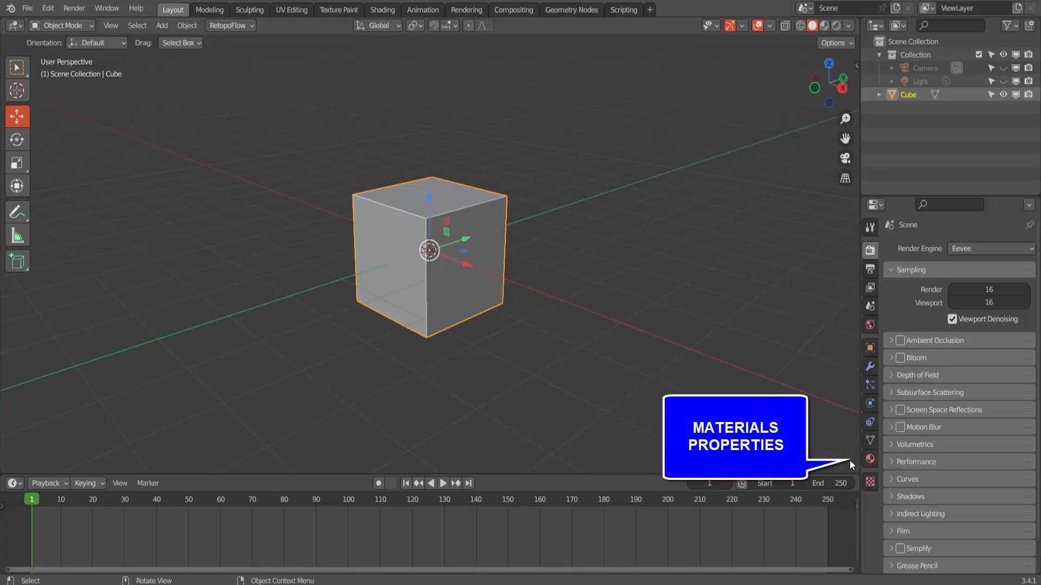
click(870, 459)
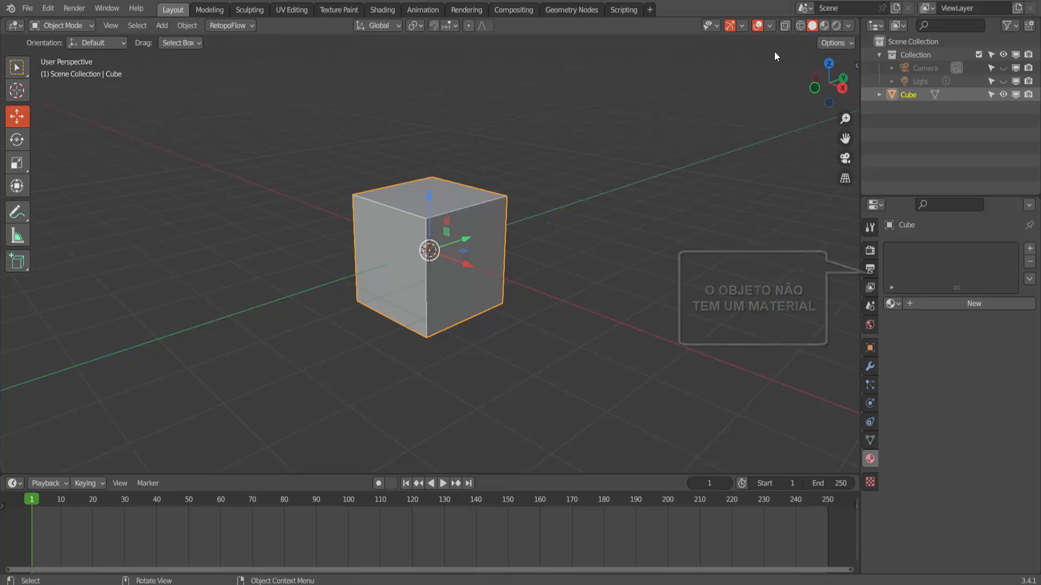
click(826, 27)
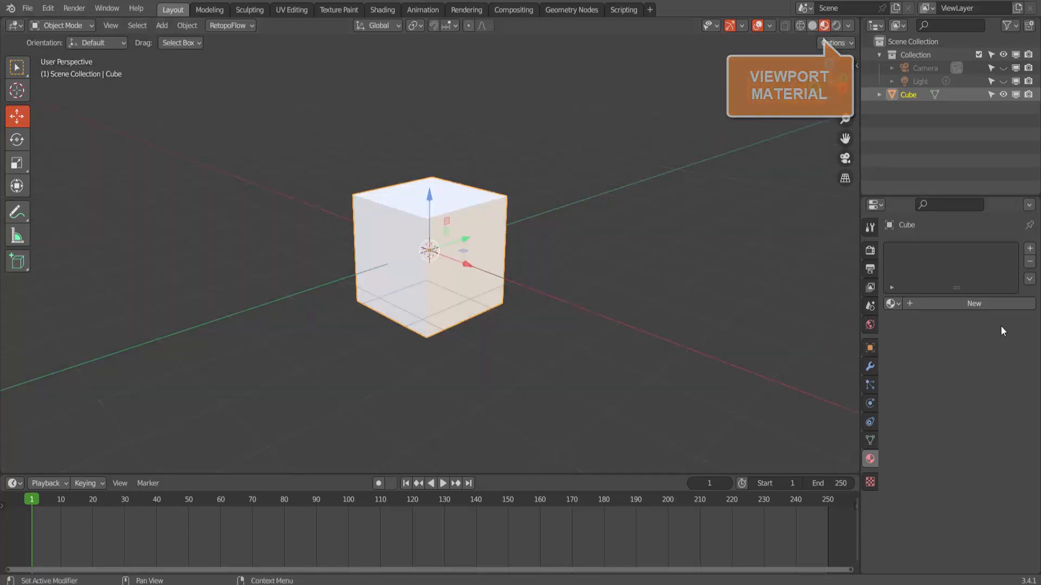
click(986, 305)
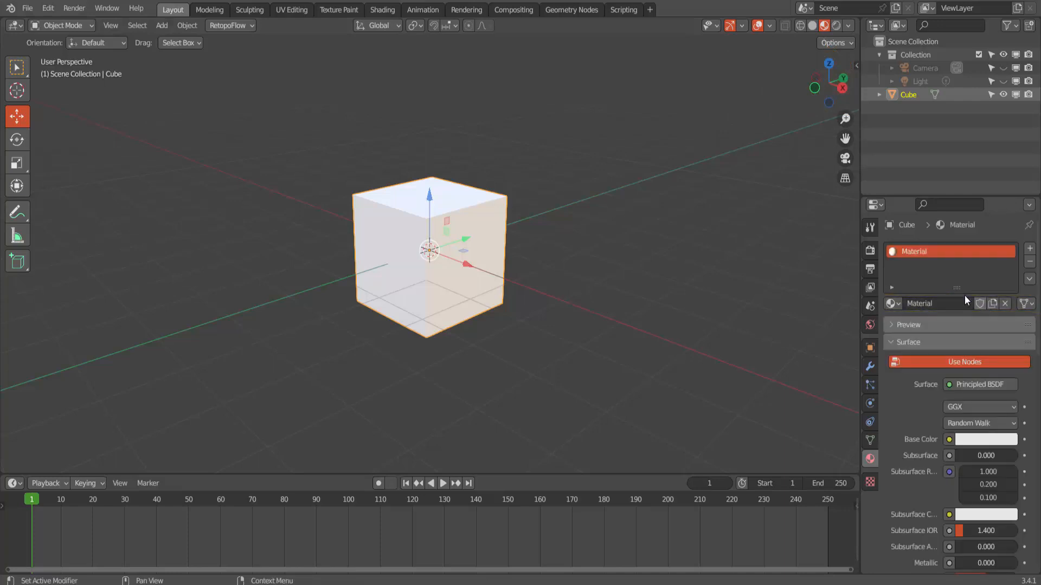
Rename the cube's material as branco
double_click(905, 253)
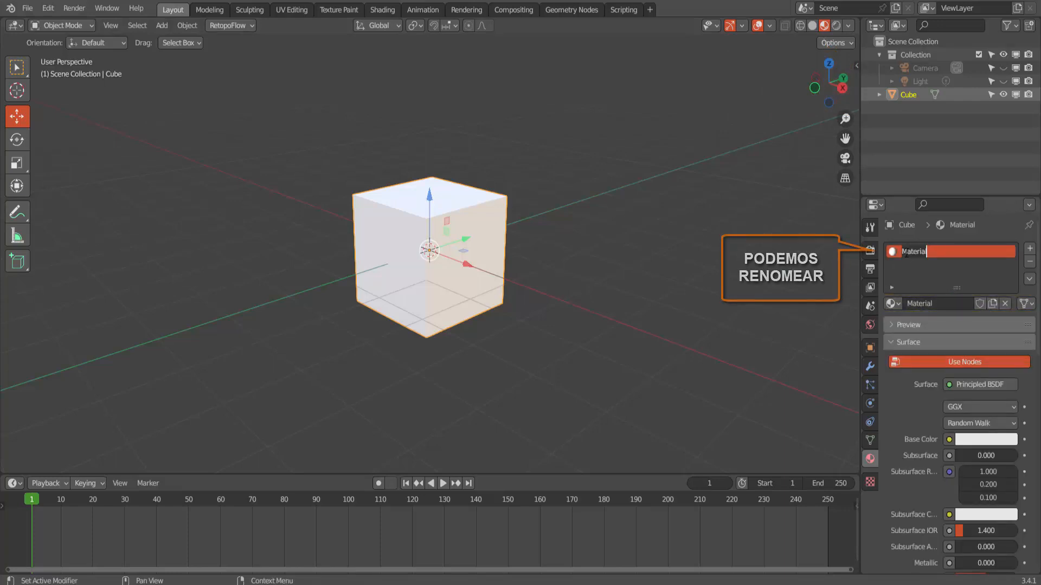
text(branco)
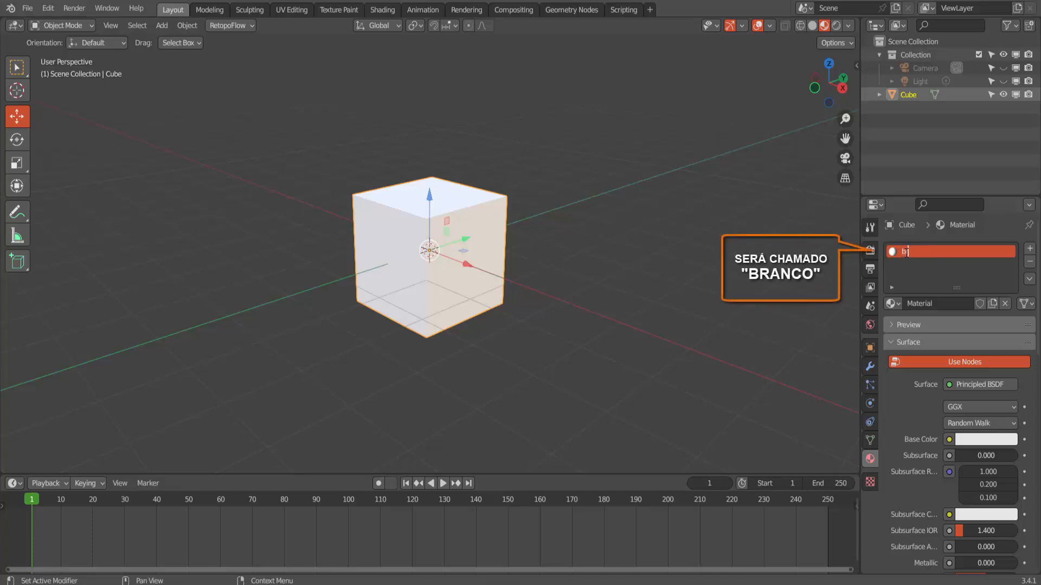
key(Return)
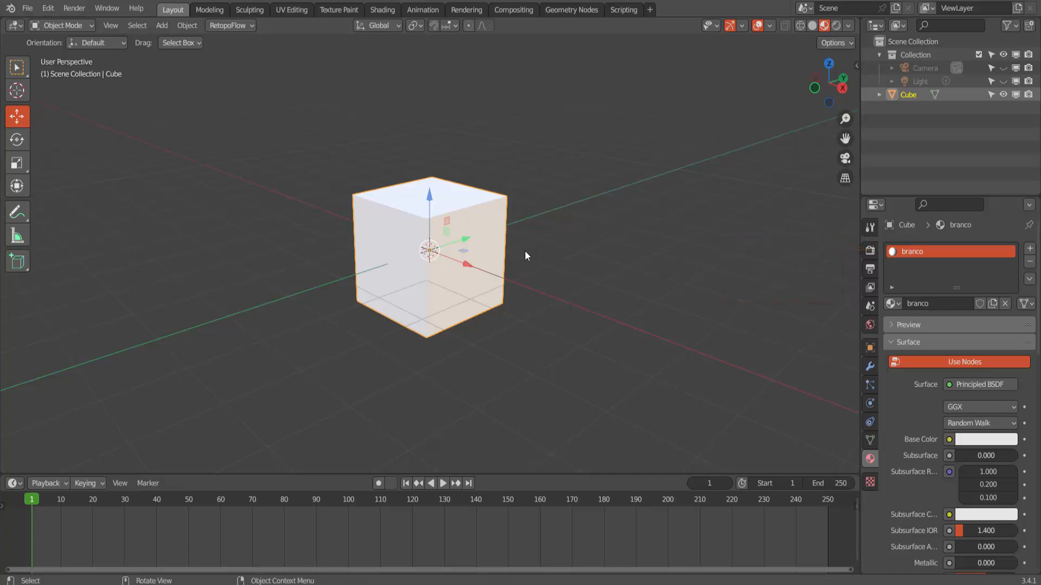
Duplicate the cube and place the copy about 3 m along the global Y axis
key(shift+d)
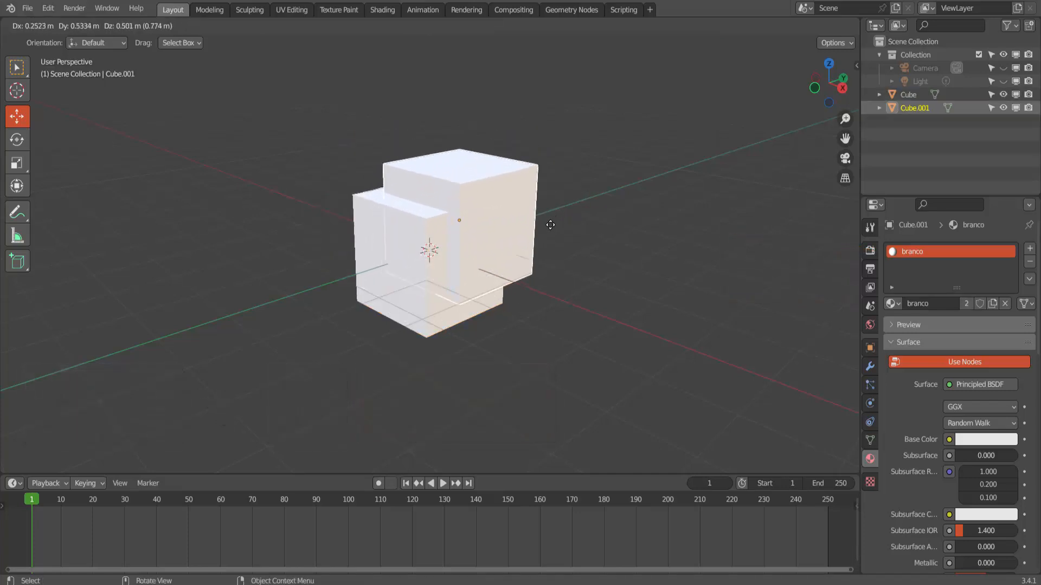
key(y)
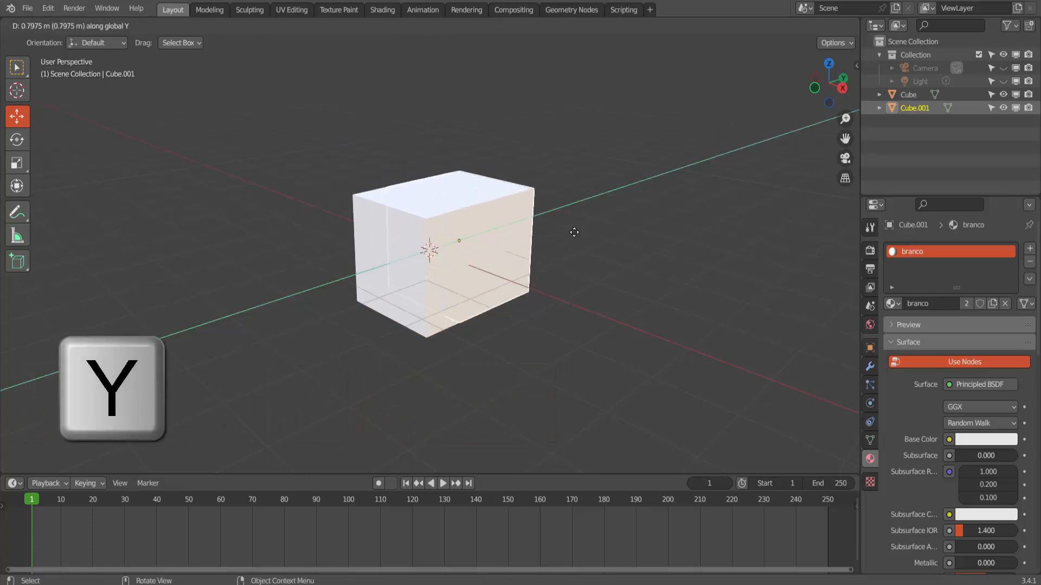
key(Return)
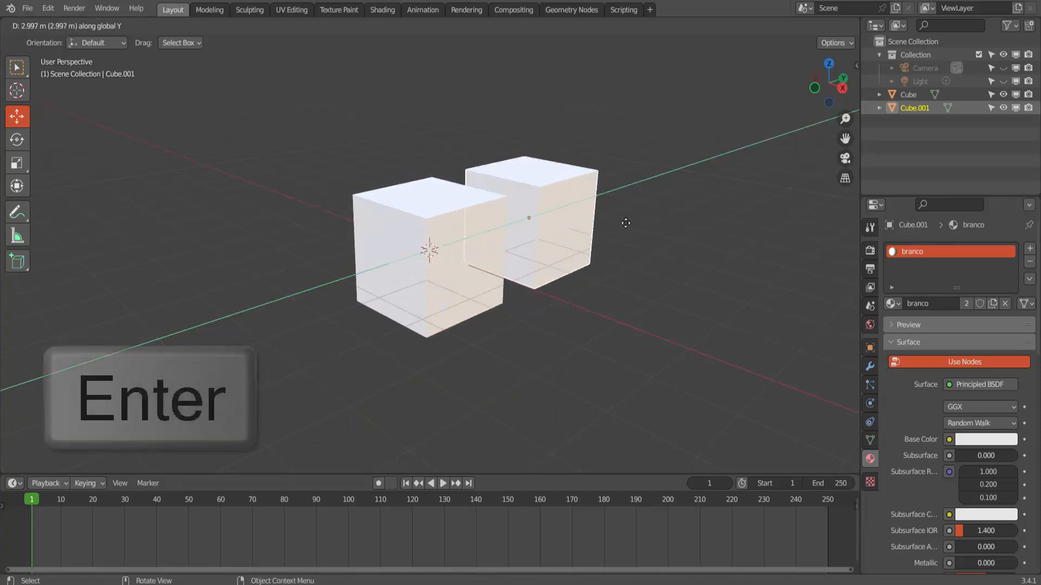
Compare the materials of both cubes, try a blue Base Color on the copy's shared branco material, and undo it
click(480, 224)
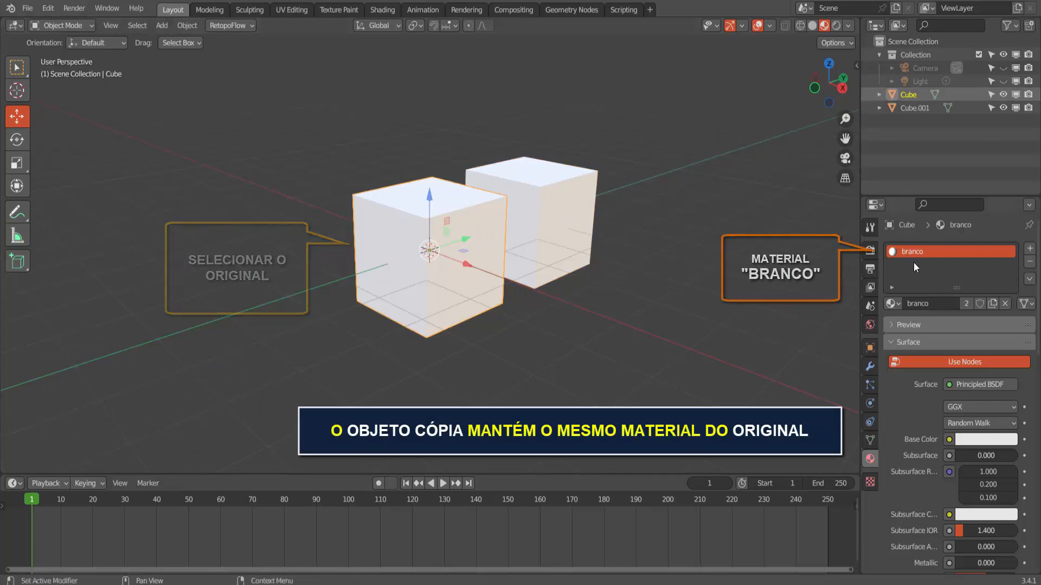
click(555, 197)
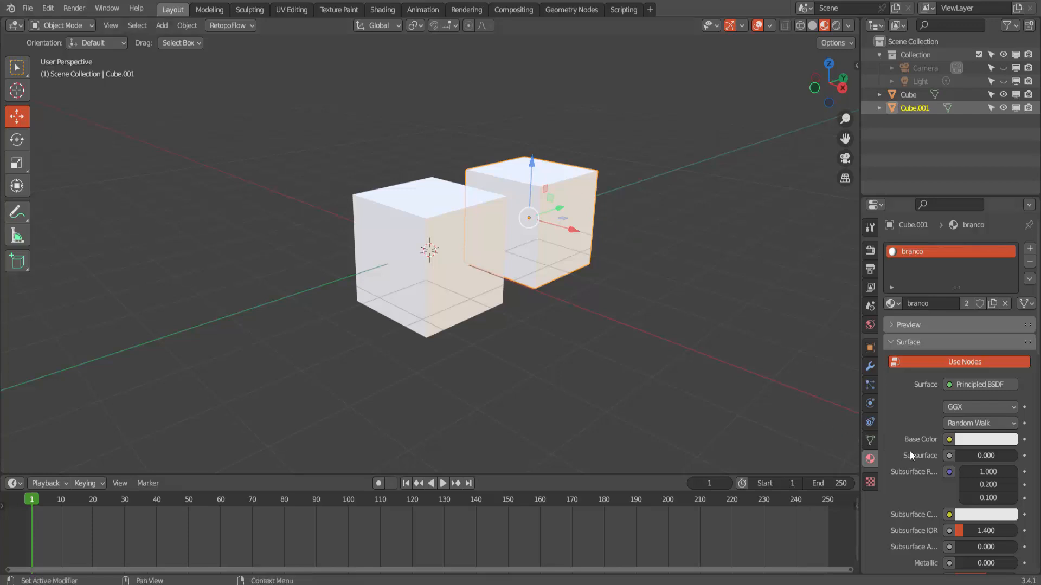
click(993, 440)
click(980, 263)
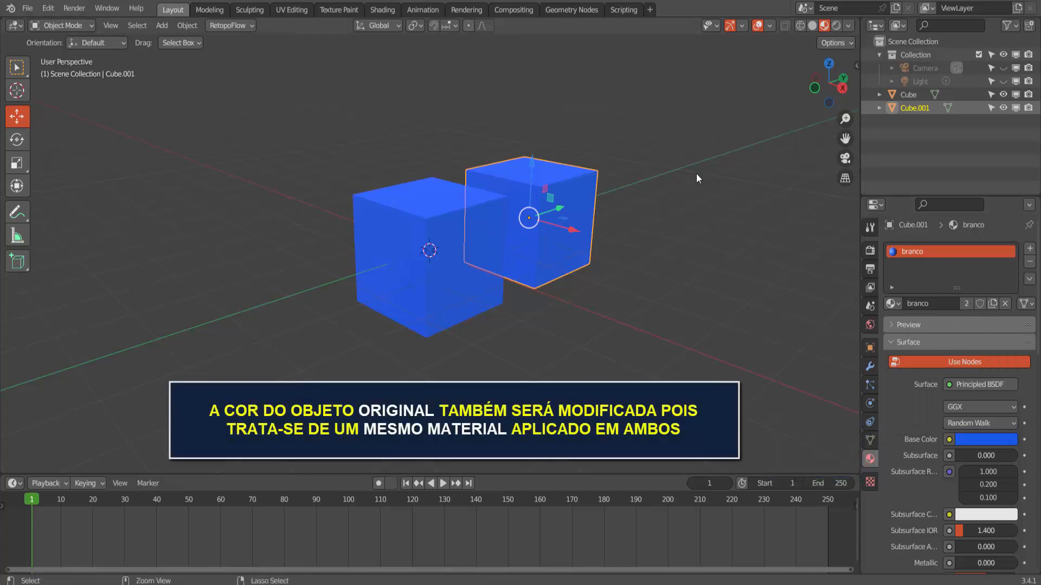
key(ctrl+z)
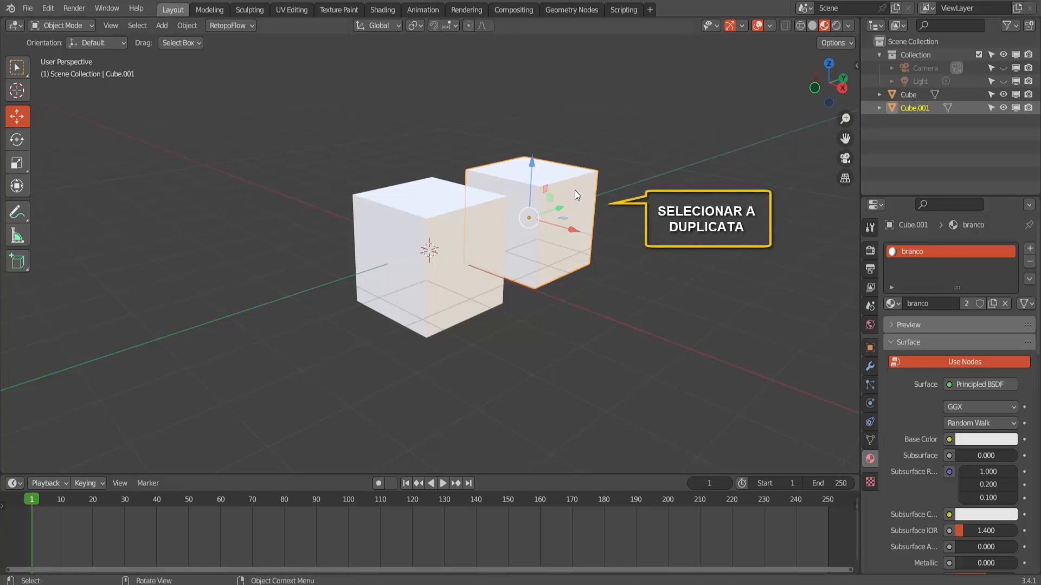
Make an independent copy of the branco material for the duplicate cube and name it azul
click(996, 303)
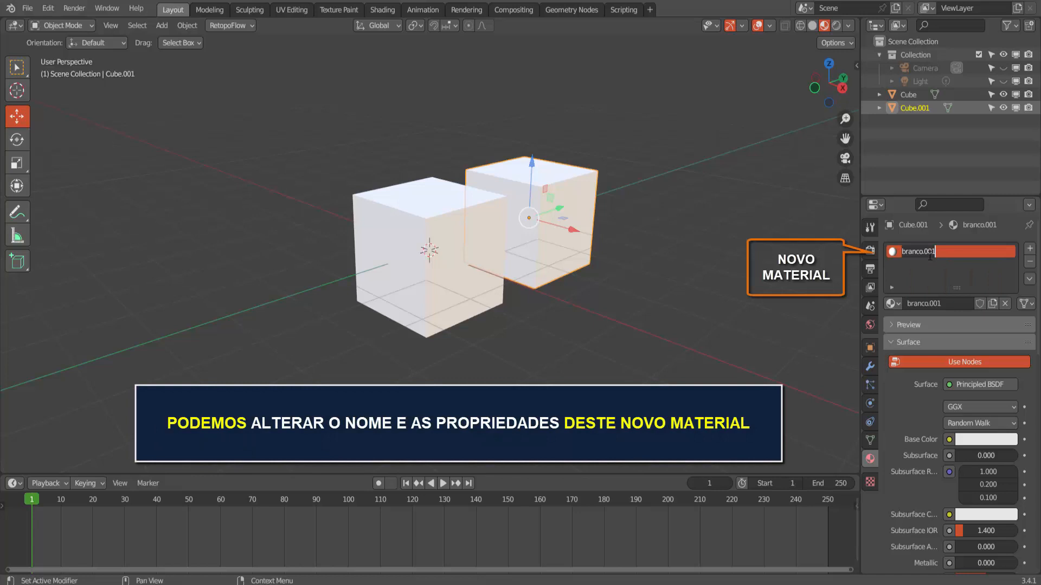
text(azul)
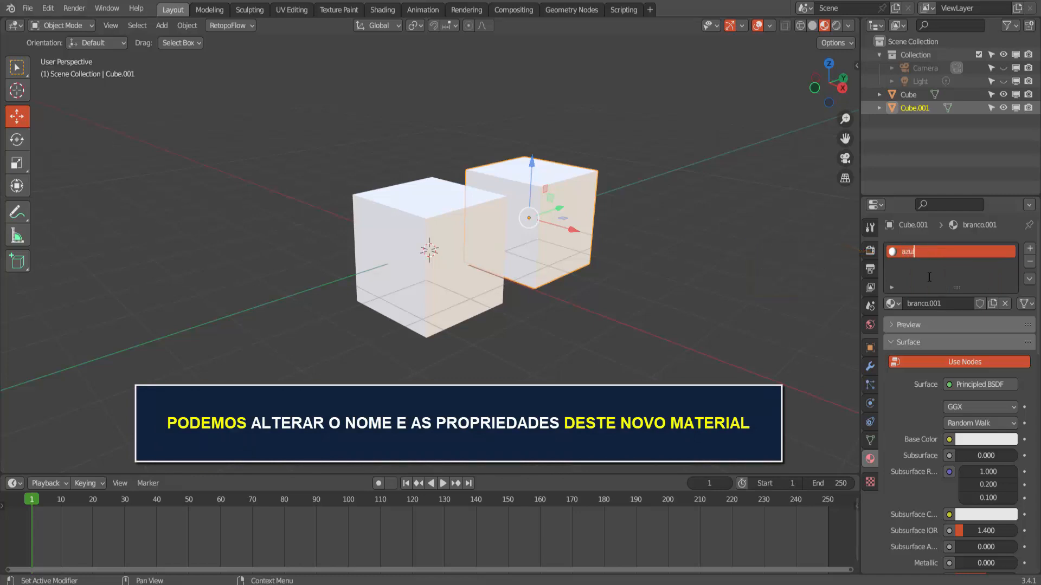
key(Return)
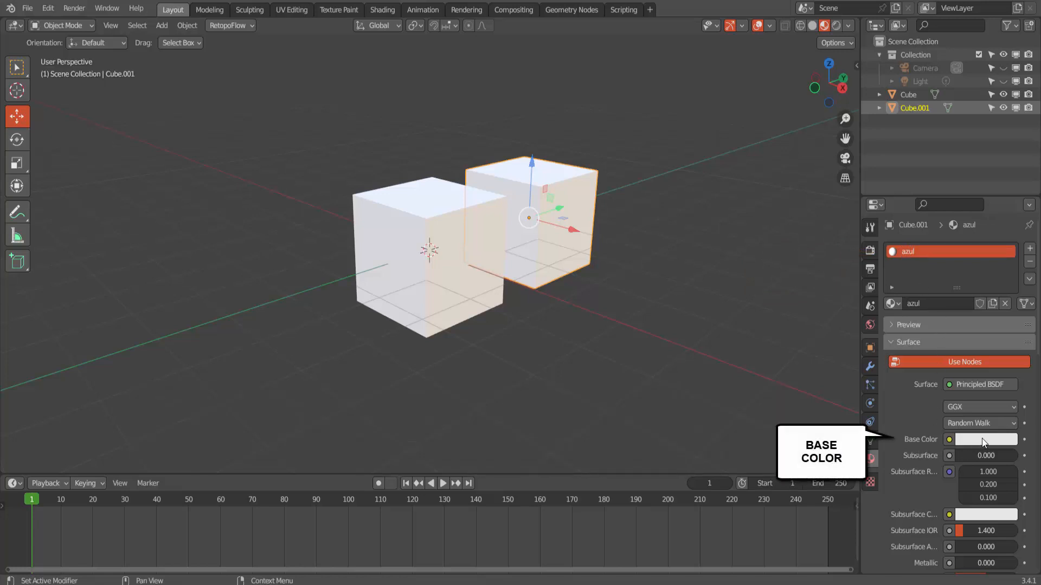
Set the azul material's Base Color to blue with hue 0.661 and saturation 0.988, and check both cubes
click(960, 444)
drag(982, 289, 986, 269)
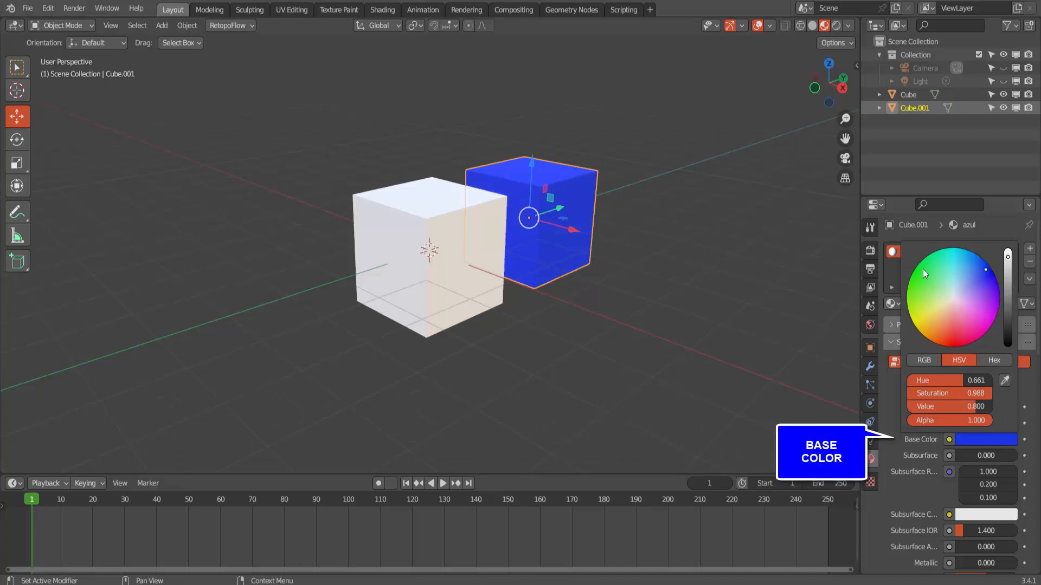
click(445, 219)
click(564, 200)
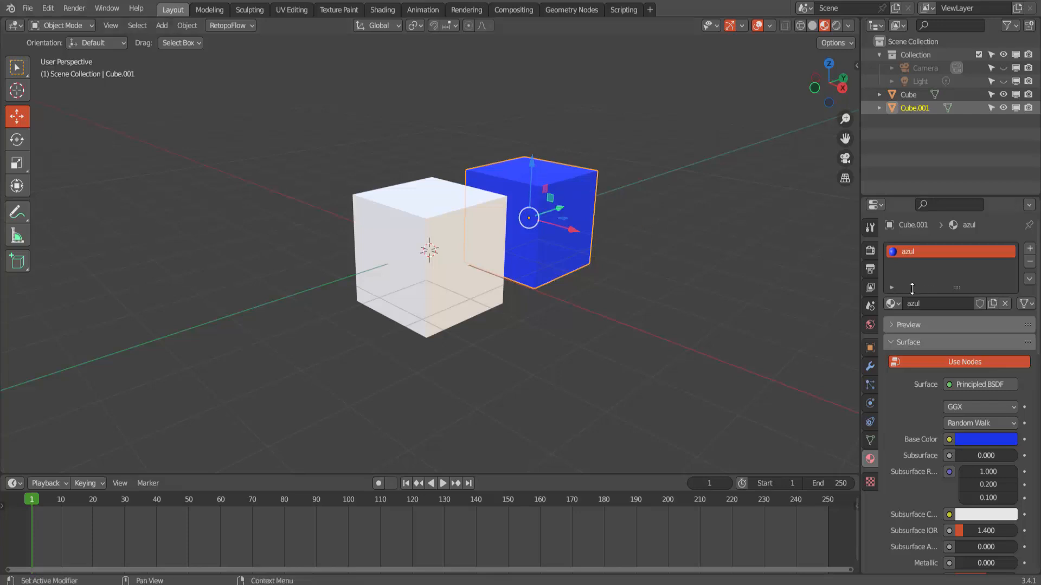
Undo the azul material changes until the duplicate cube shares the branco material again
click(898, 303)
key(ctrl+z)
key(ctrl+z)
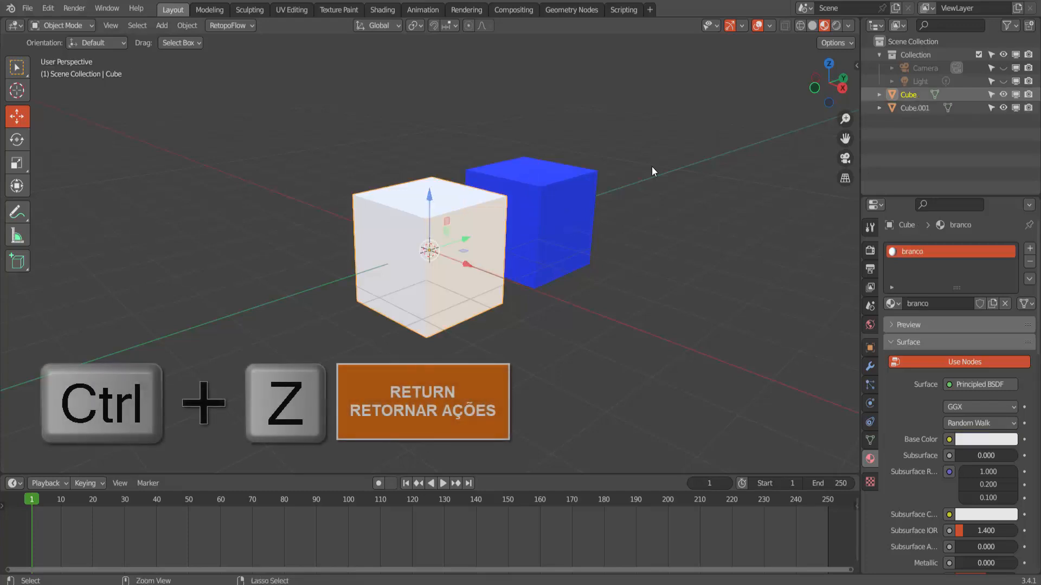
key(ctrl+z)
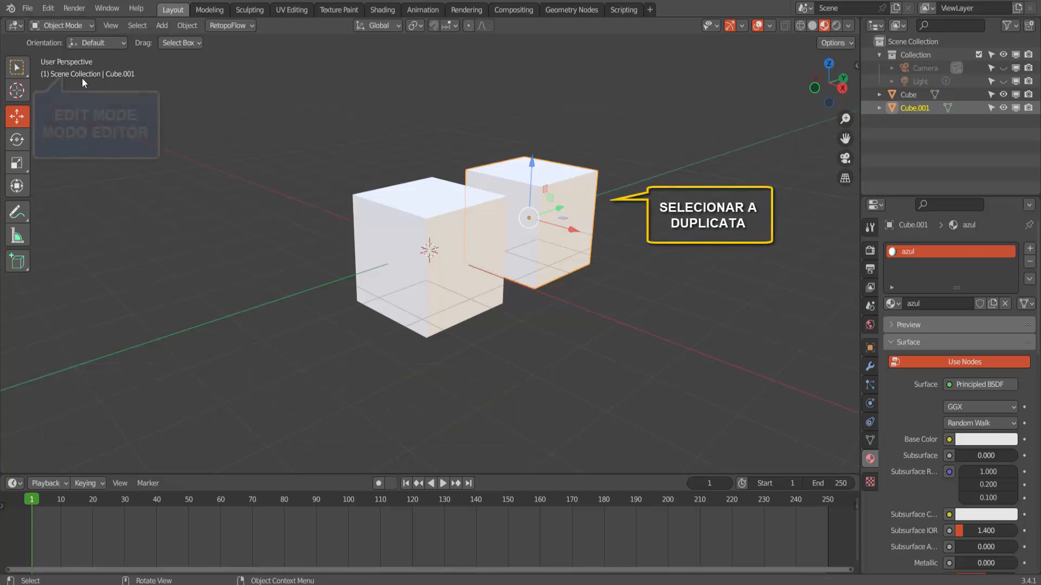
In Edit Mode, add a second material slot to the duplicate cube with a new material whose Base Color is red
click(67, 25)
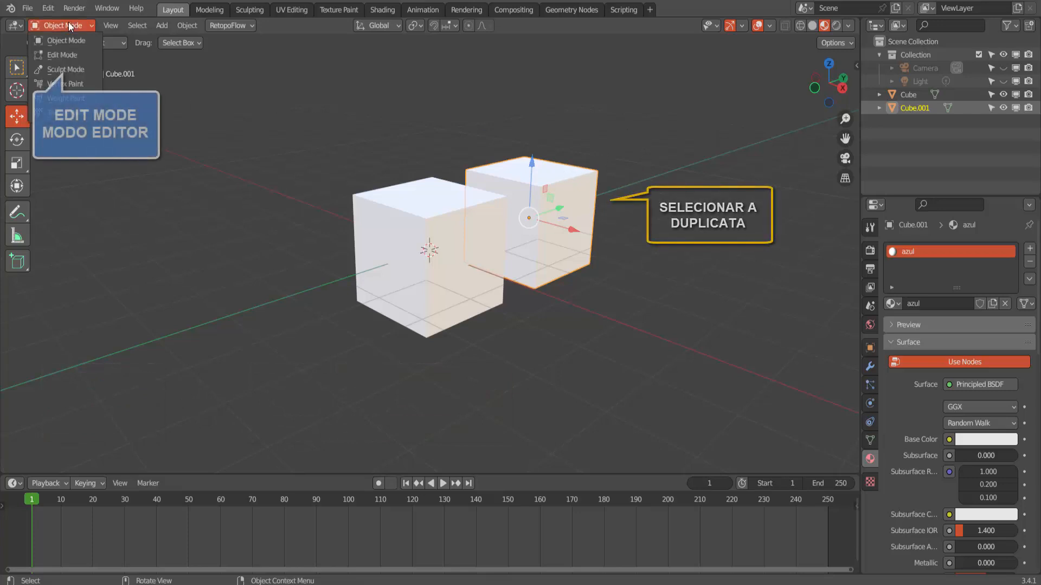
click(64, 54)
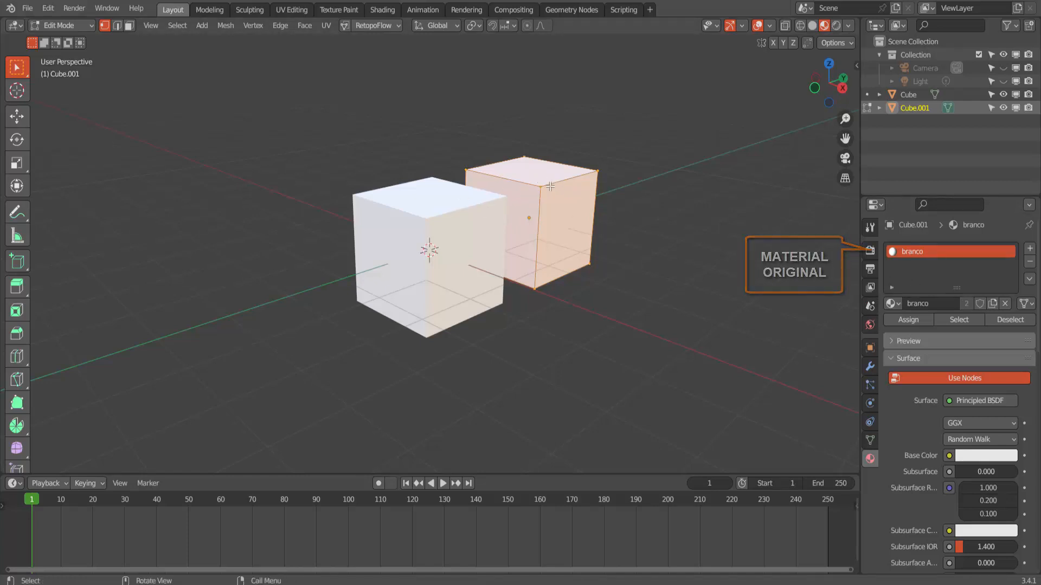
click(1030, 250)
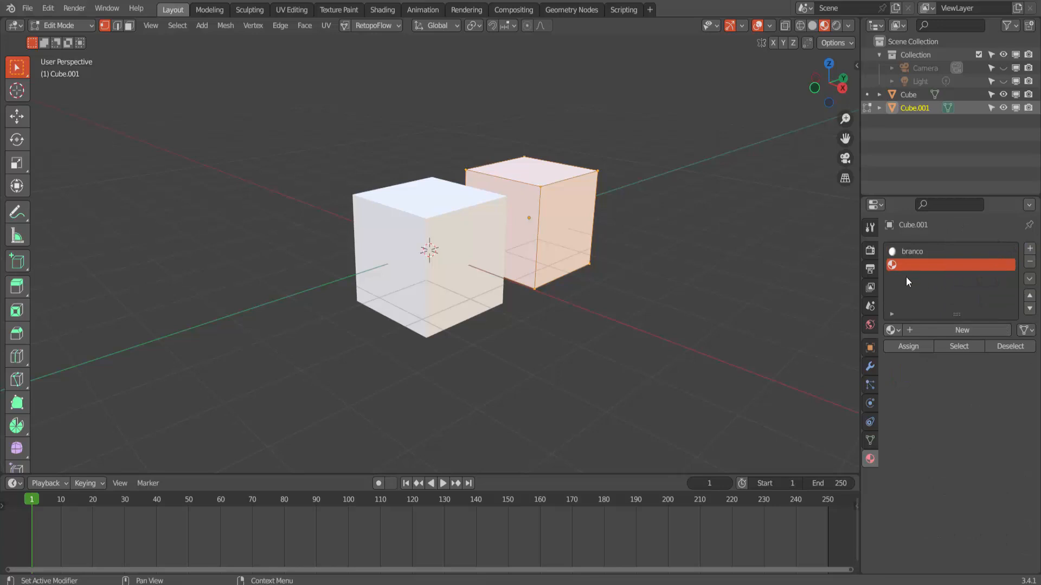
click(953, 327)
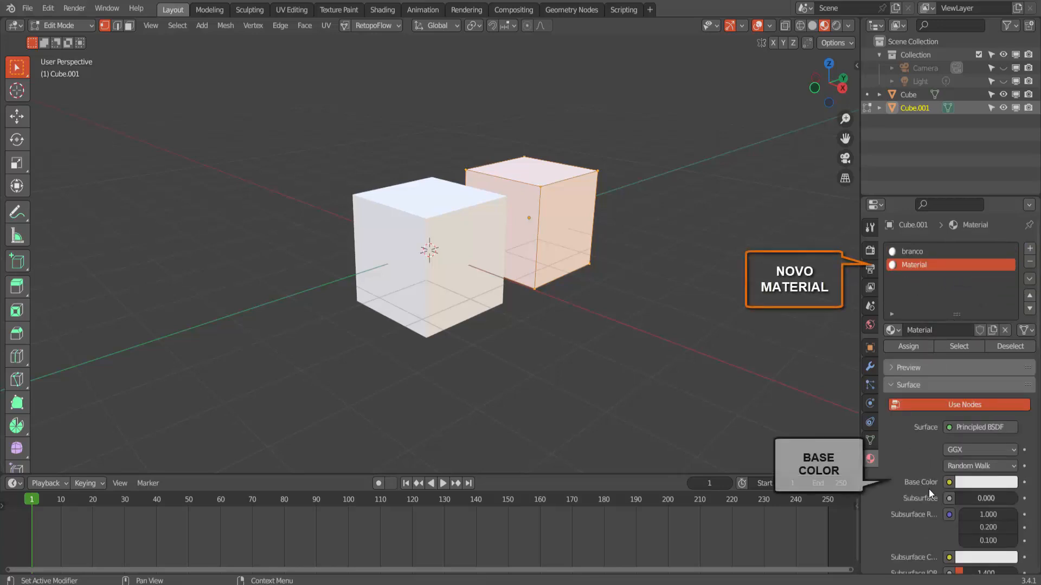
click(984, 483)
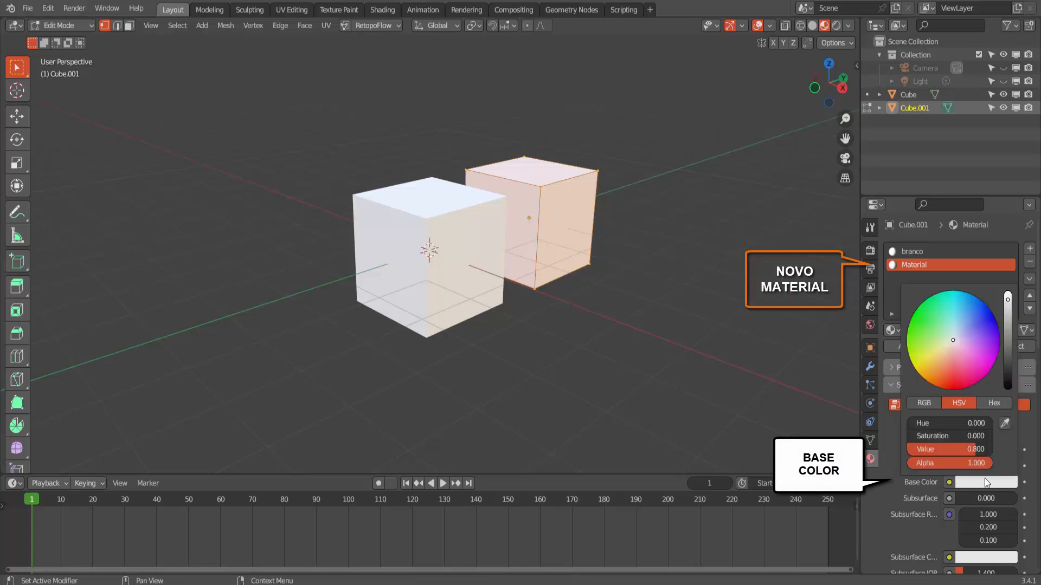
click(951, 378)
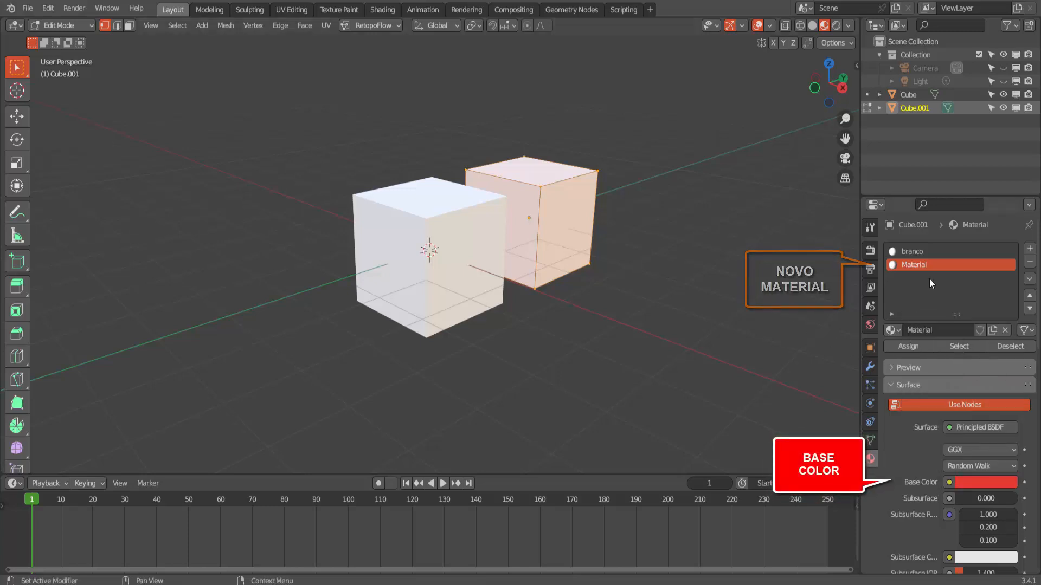
Rename the red material as vermelho and assign it to all faces of the duplicate cube
double_click(913, 265)
text(vermelho)
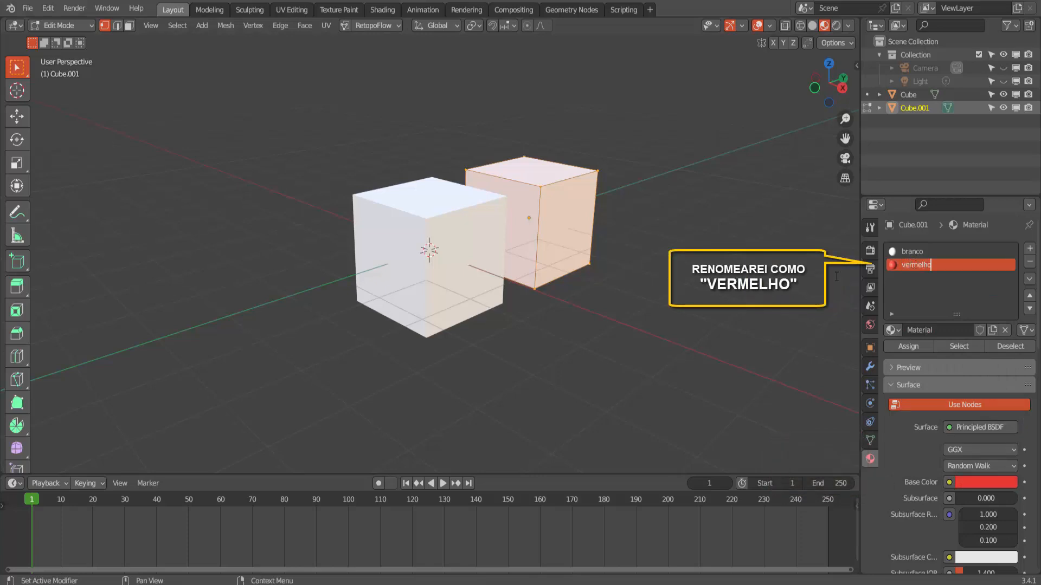
key(Return)
click(909, 347)
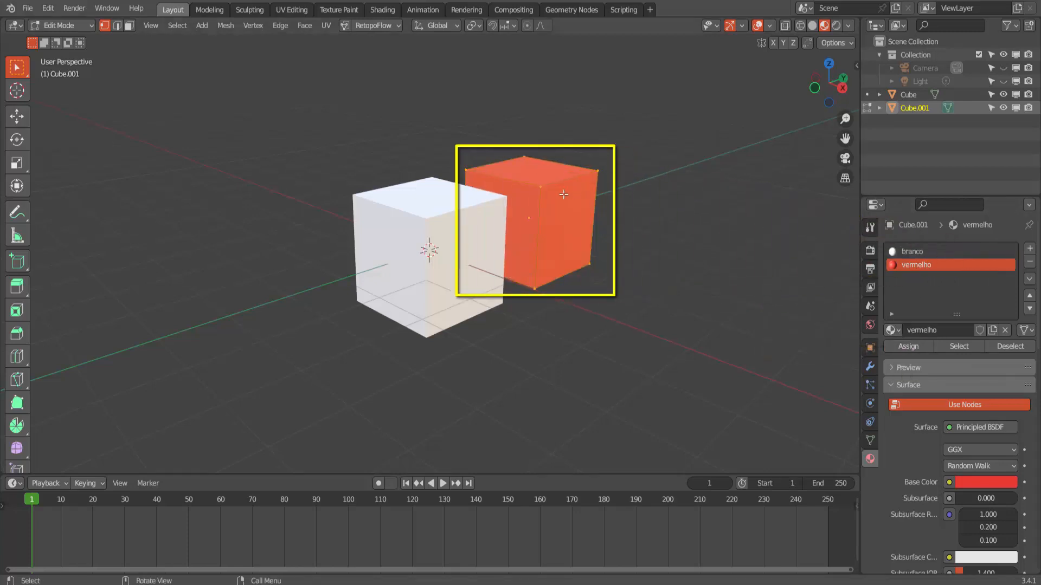
Return to Object Mode and inspect the material lists of the original cube and the duplicate
click(57, 25)
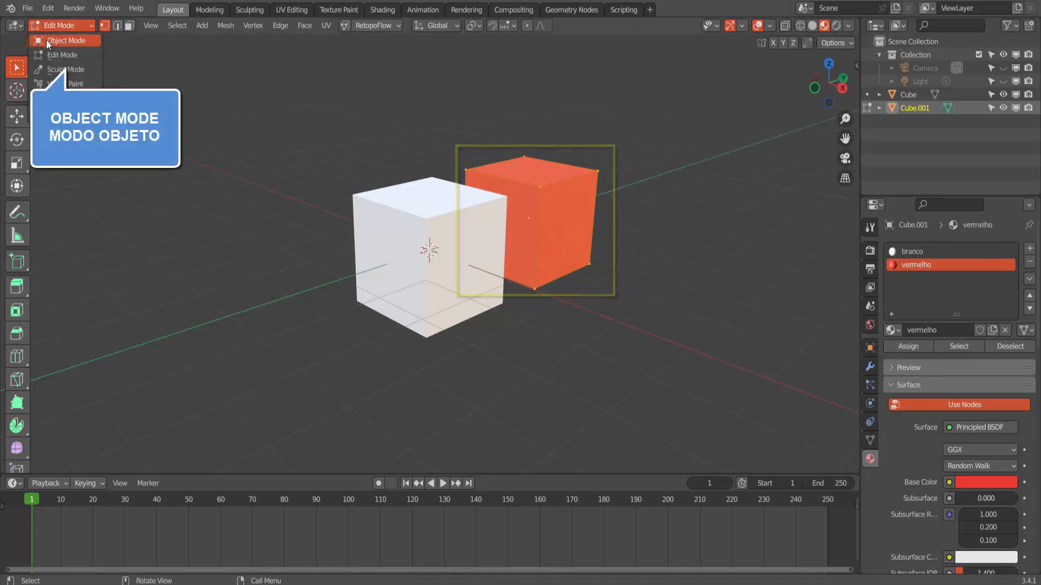
click(47, 40)
click(675, 205)
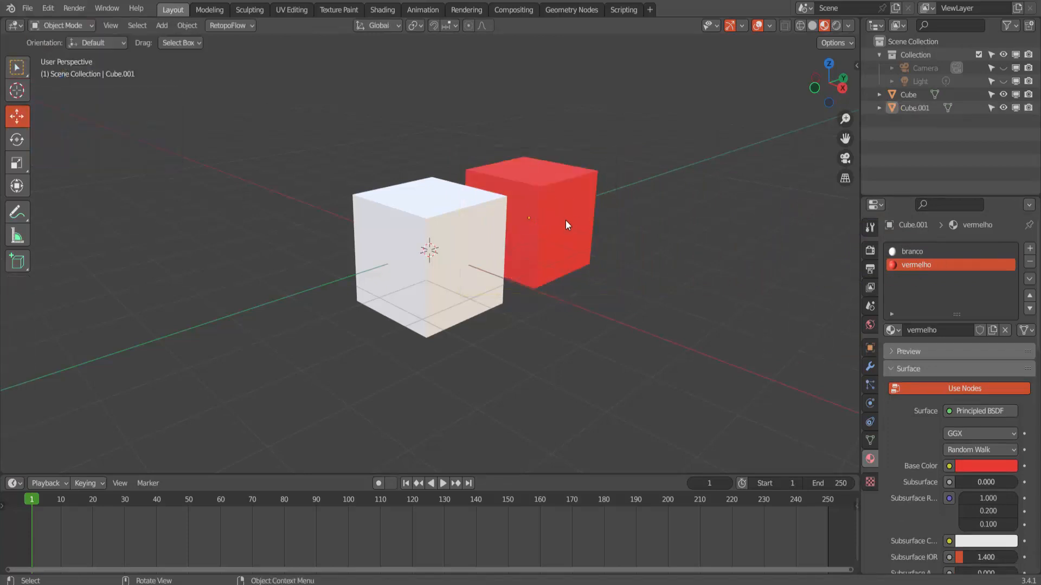
click(465, 220)
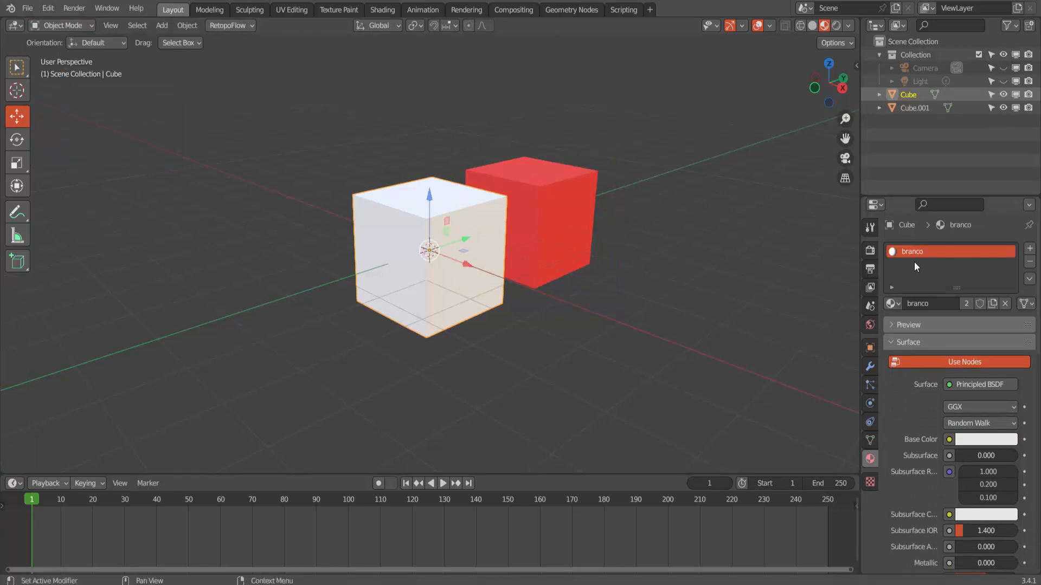
click(583, 187)
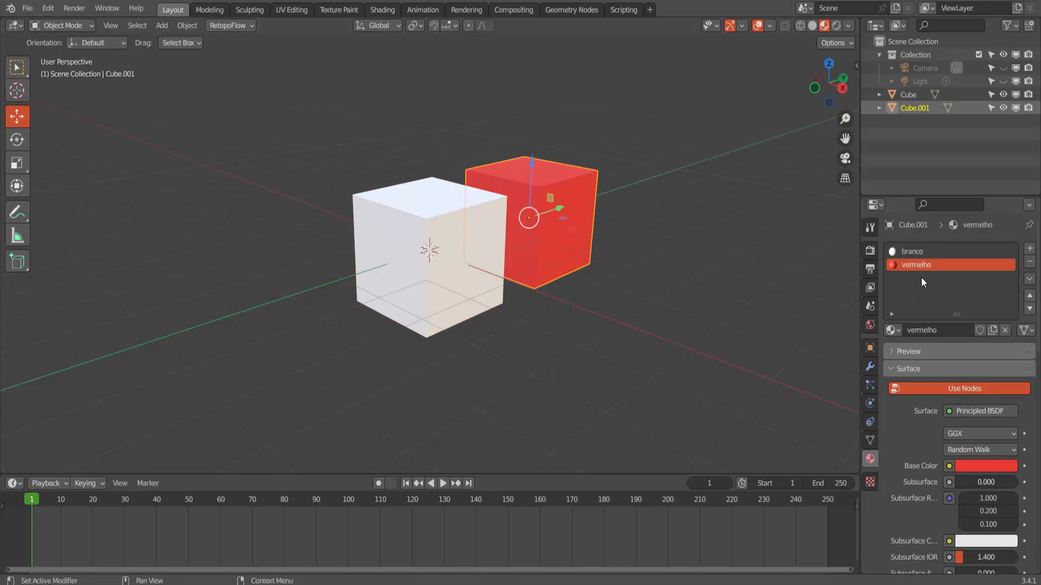
click(631, 211)
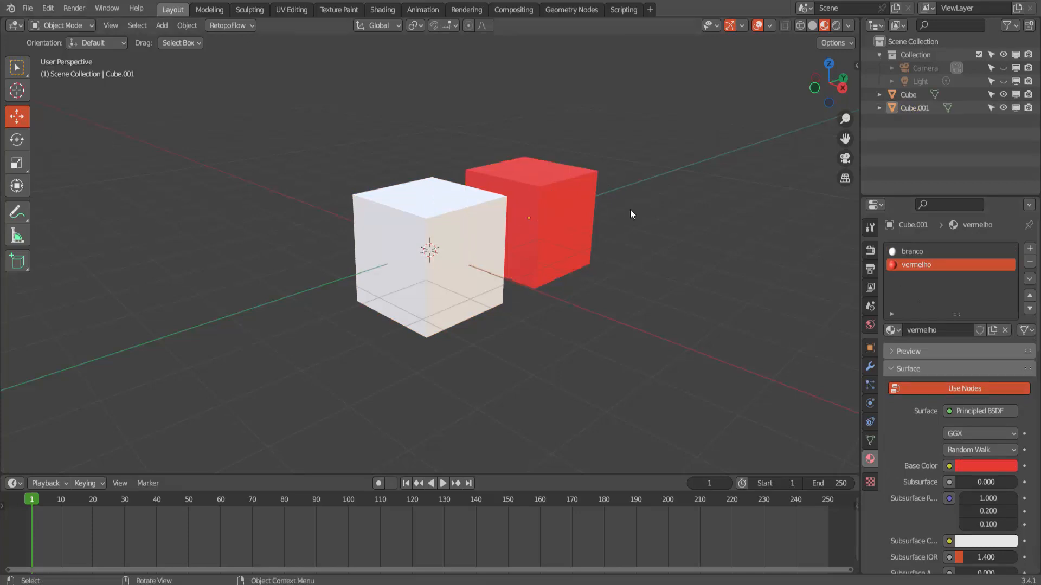
Delete the red duplicate cube
click(551, 181)
key(x)
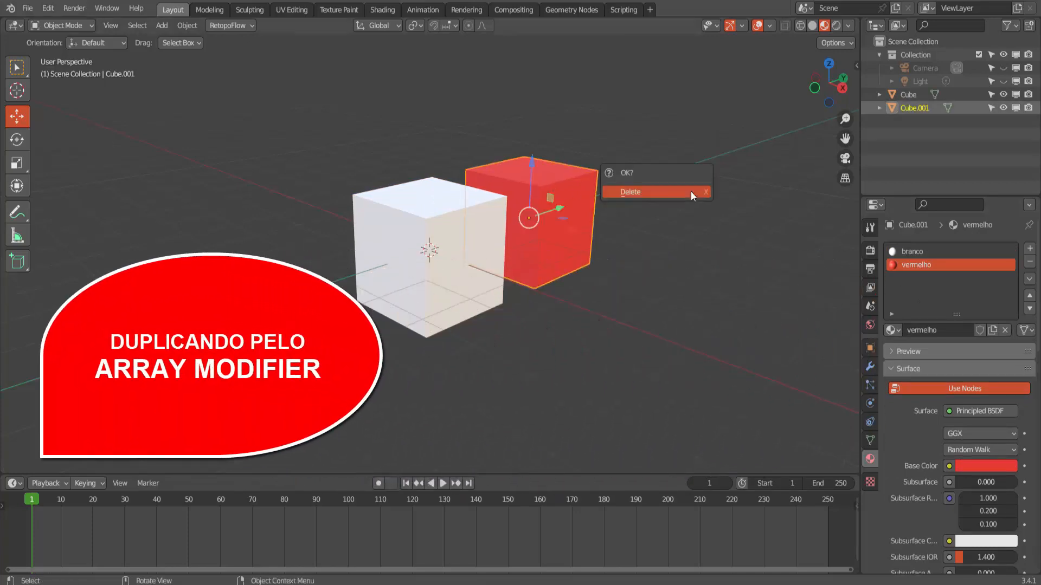
click(691, 191)
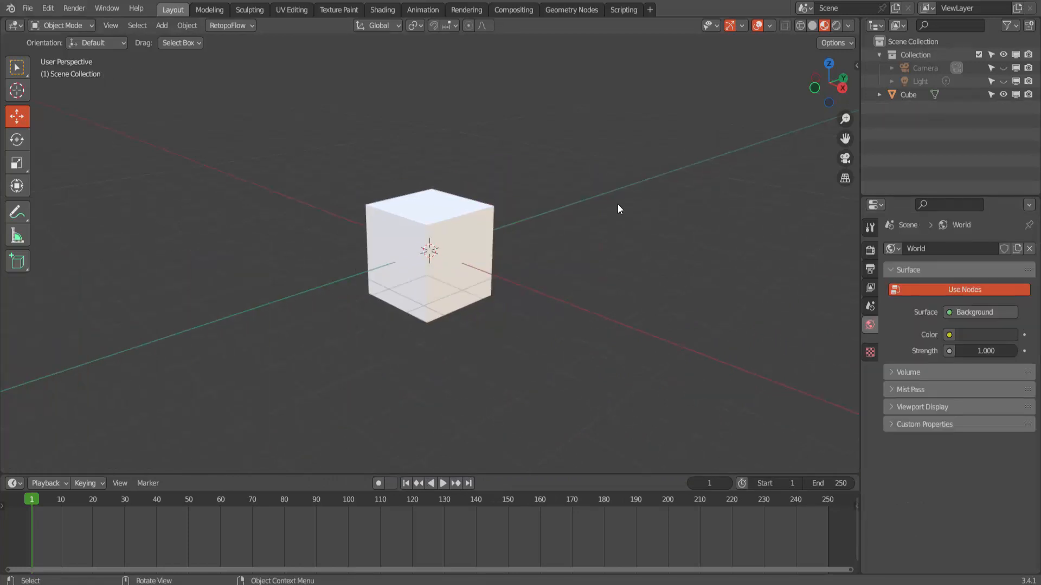
Add an Array modifier to the cube with a count of 4 and a relative X offset factor of 1.1
click(473, 210)
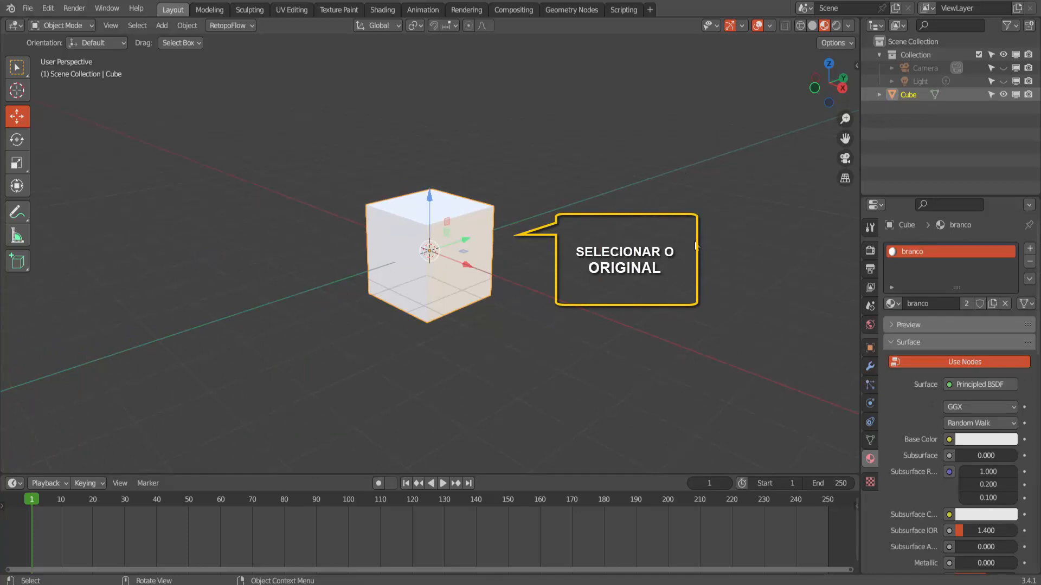
click(874, 367)
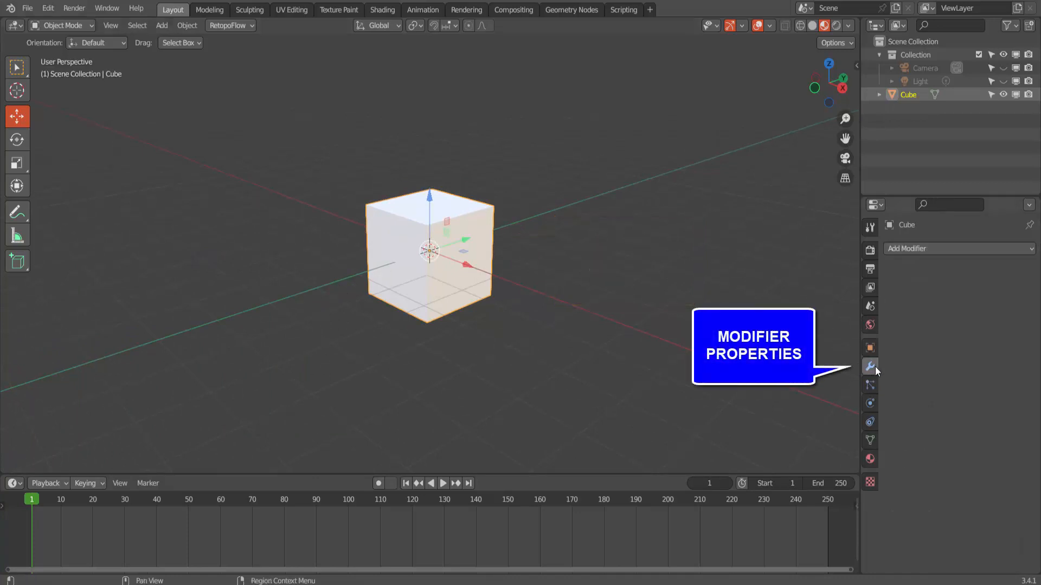
click(961, 248)
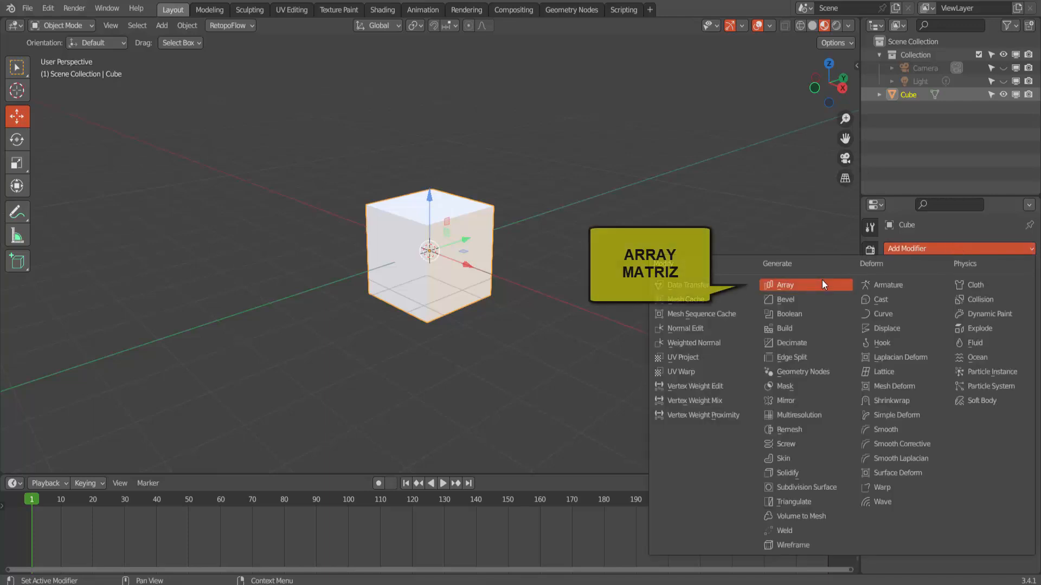
click(790, 286)
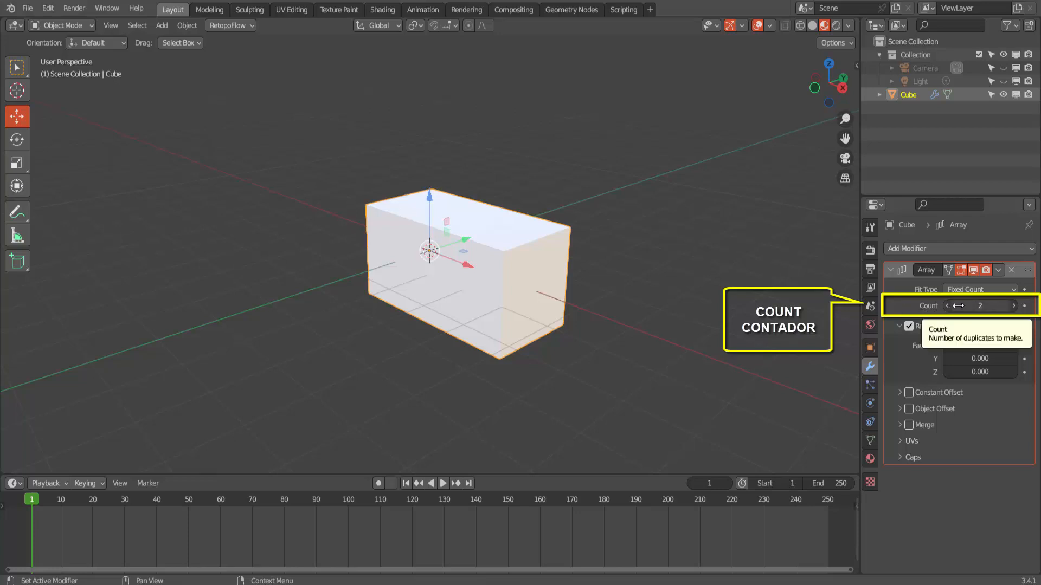
click(1013, 305)
click(1013, 306)
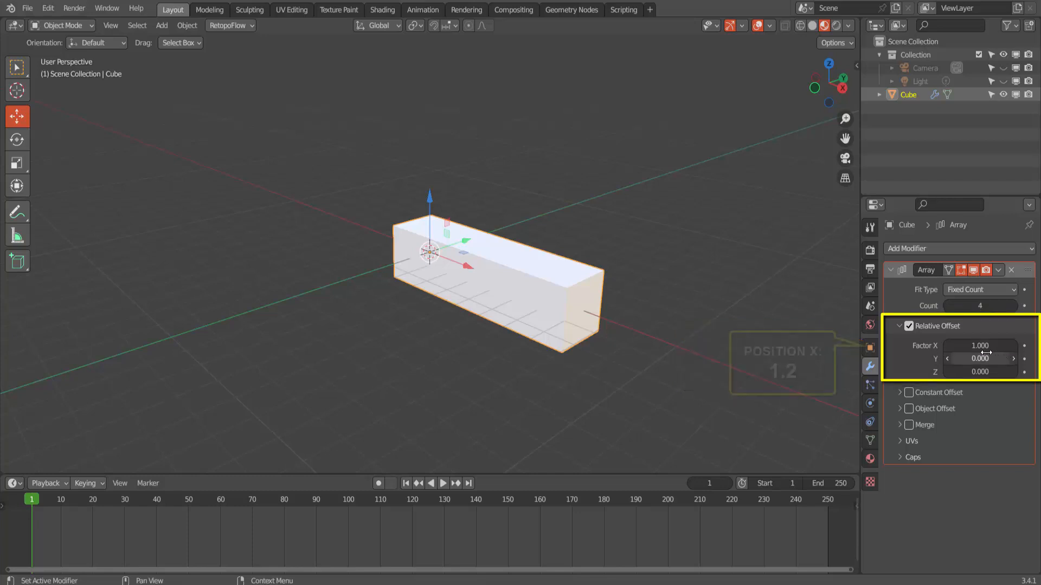
click(1014, 345)
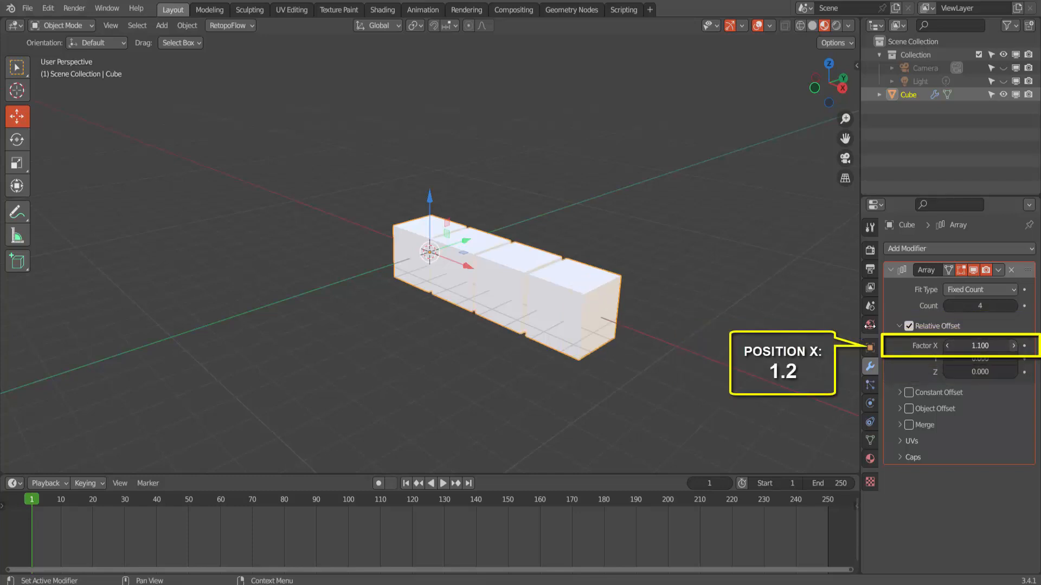
middle_drag(621, 216, 690, 230)
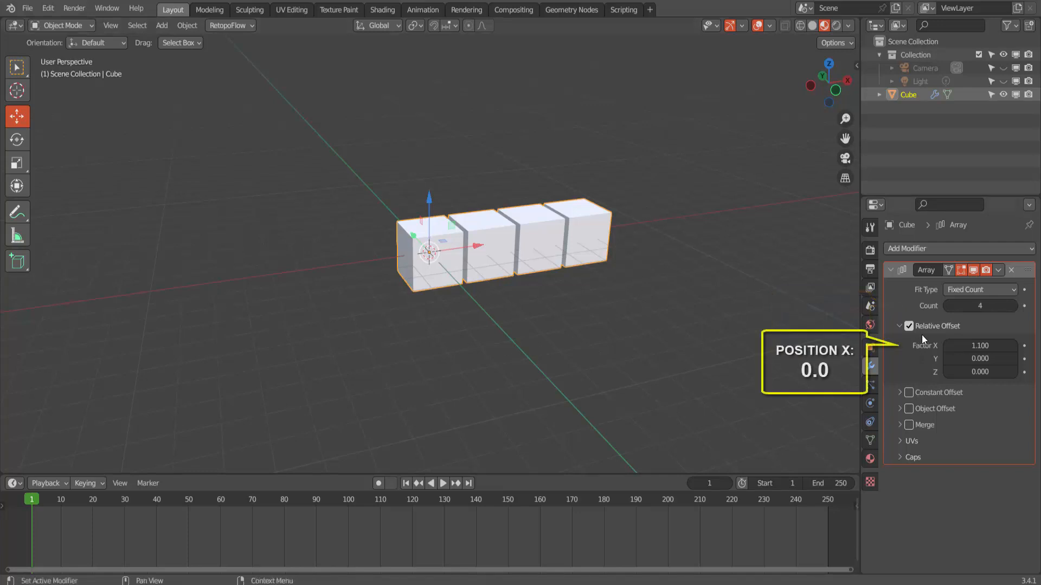
Set the array's relative offset to 0 on X and 1.2 on Y
click(979, 346)
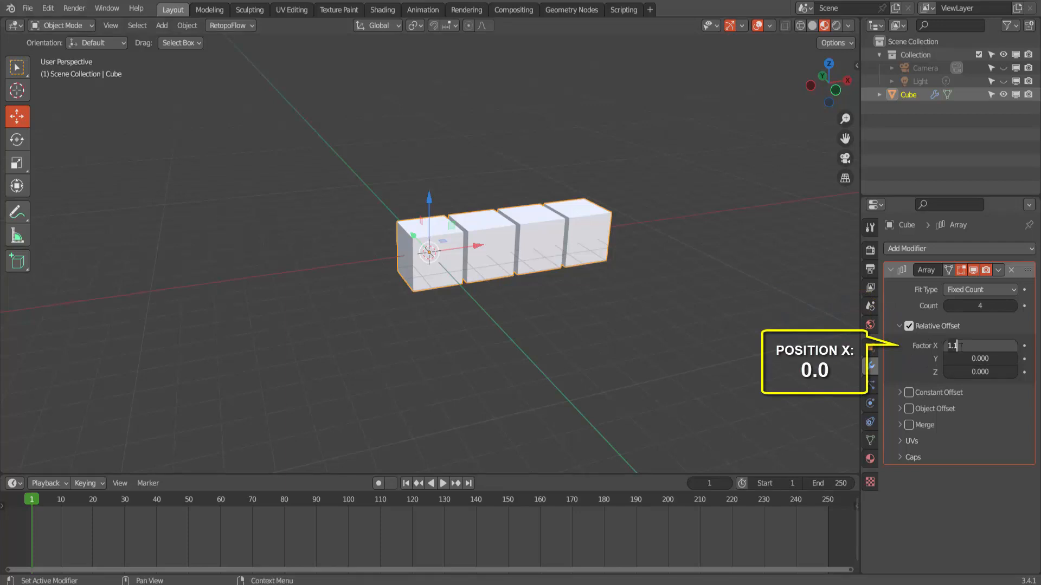
text(0)
key(Return)
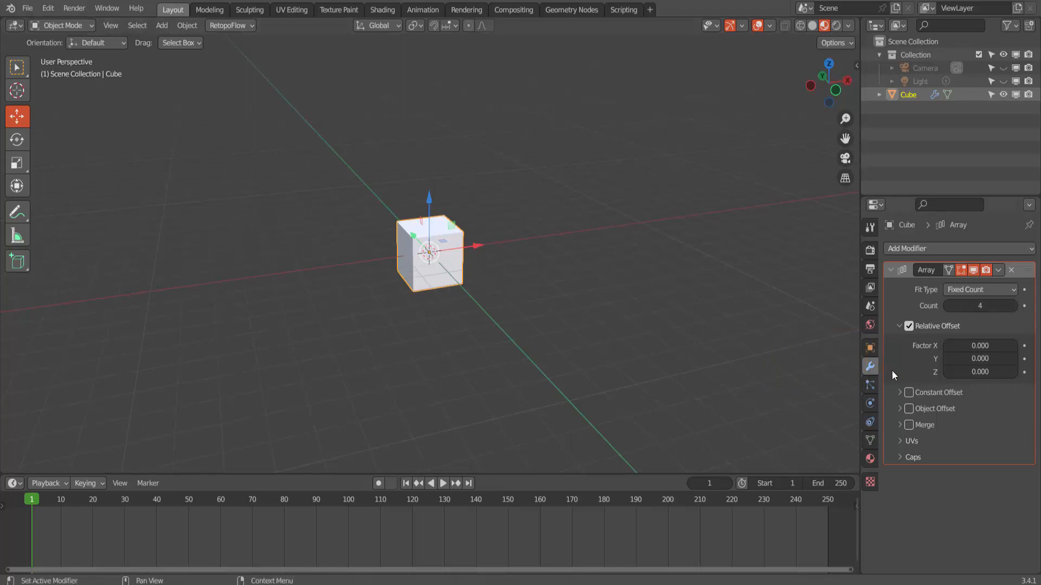
click(981, 359)
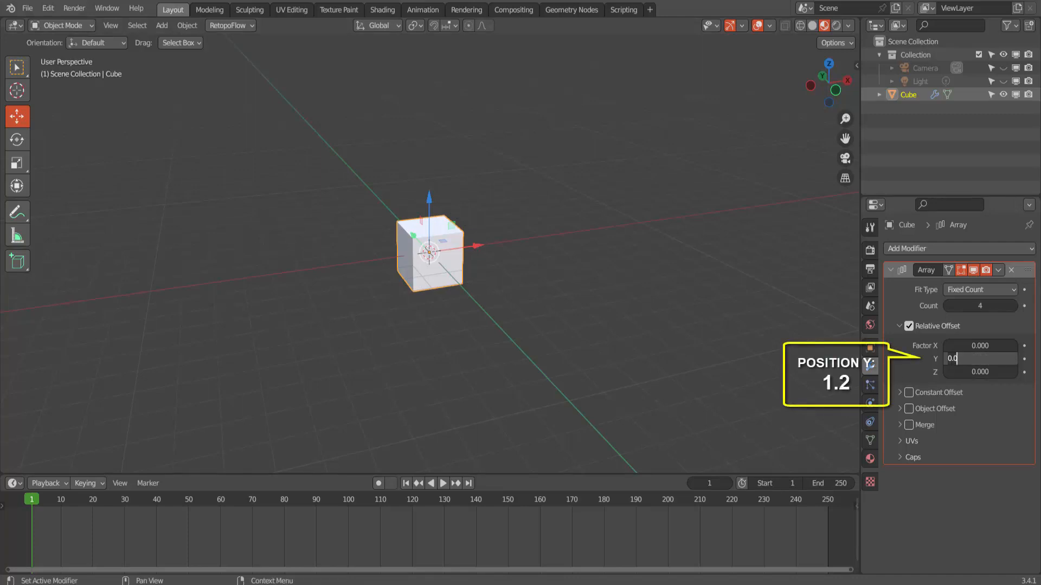
key(BackSpace)
key(BackSpace)
key(BackSpace)
text(1.2)
key(Return)
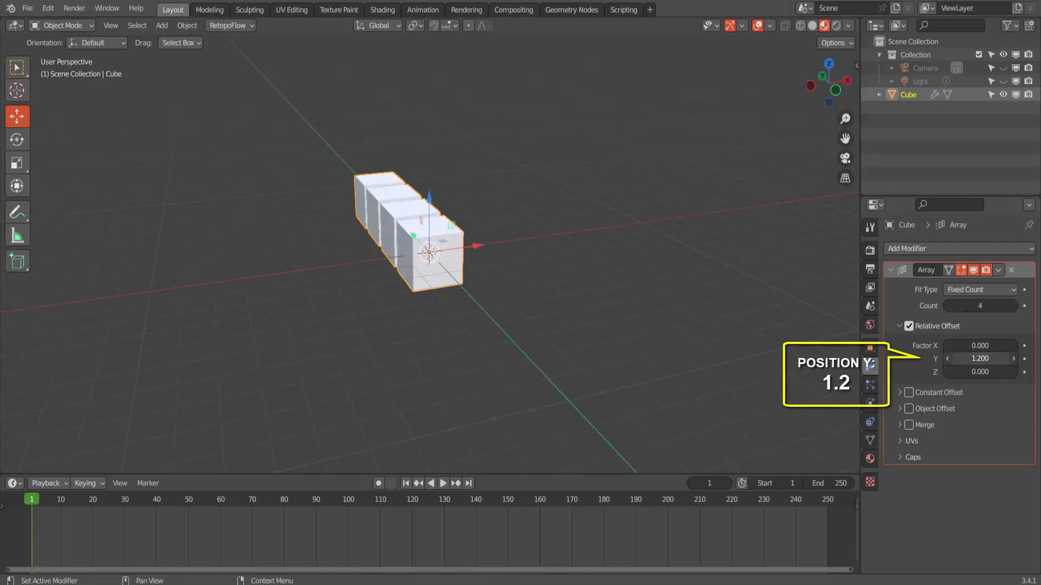
middle_drag(522, 291, 578, 292)
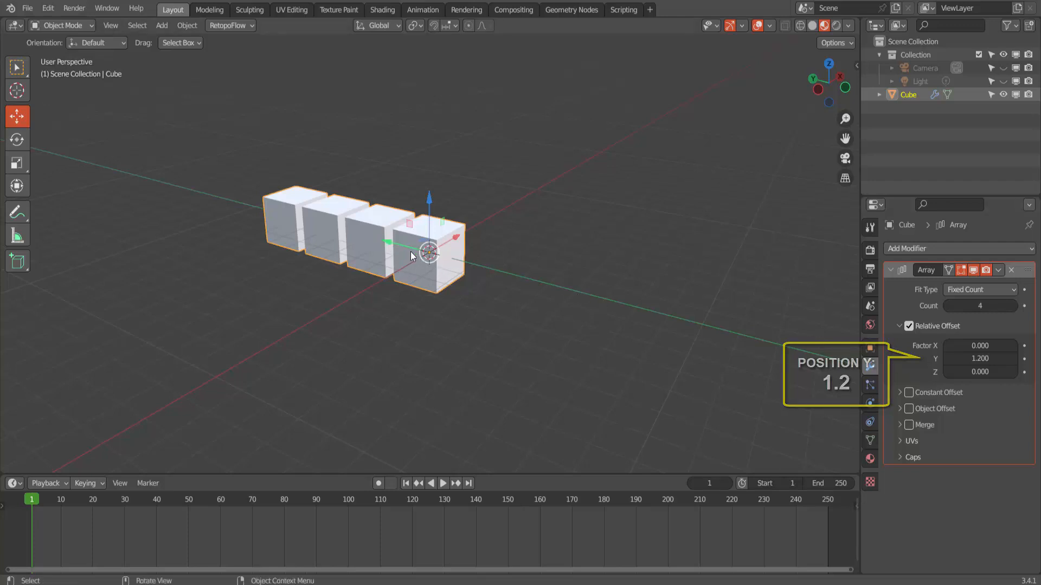
Reverse the array's direction by setting its relative Y offset to -1.2
click(980, 359)
text(1.2)
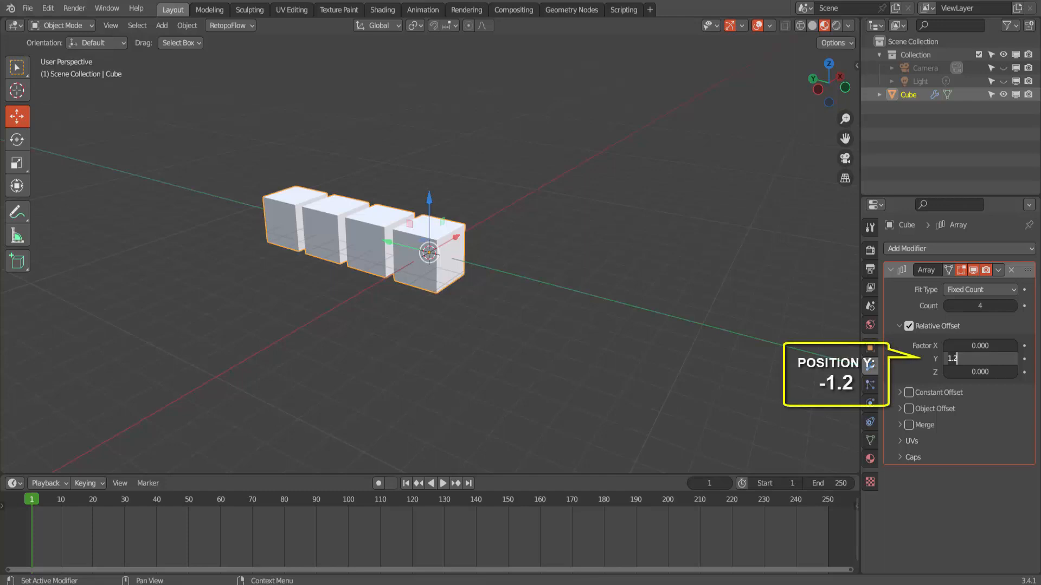
text(-1.2)
key(Return)
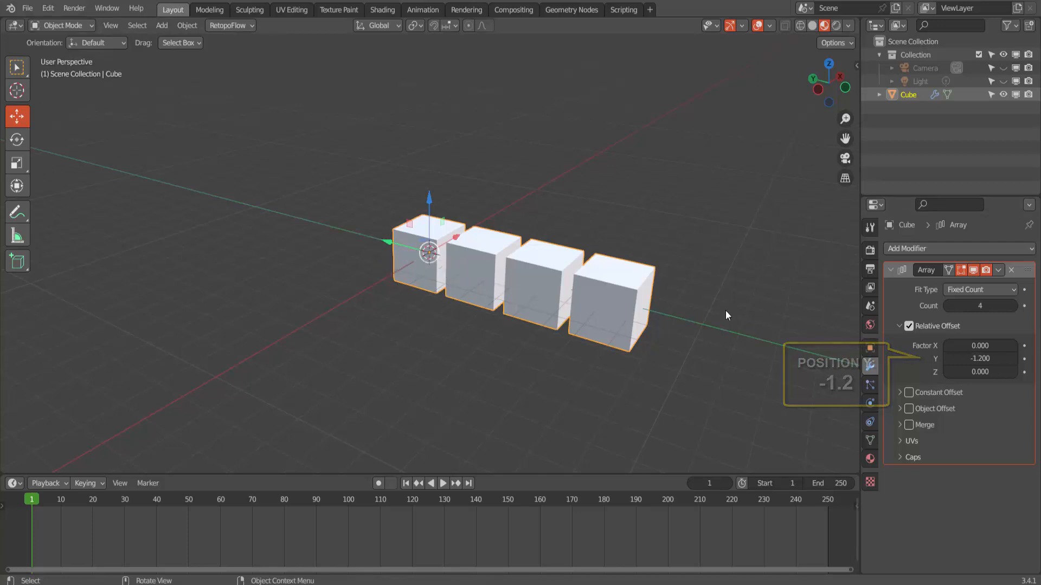
Set the array's relative Y offset back to 1.2
click(964, 359)
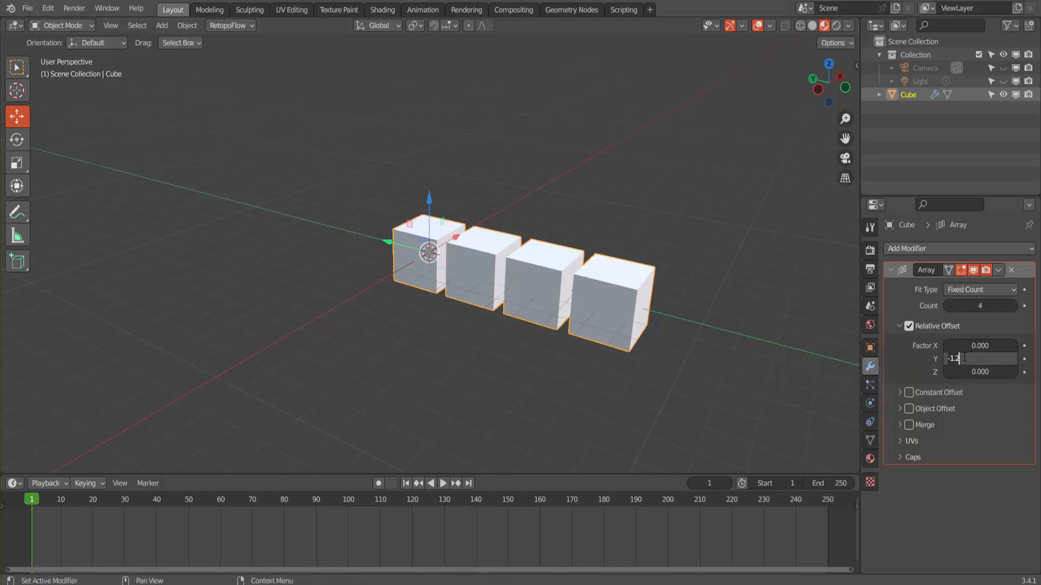
text(1.2)
key(Return)
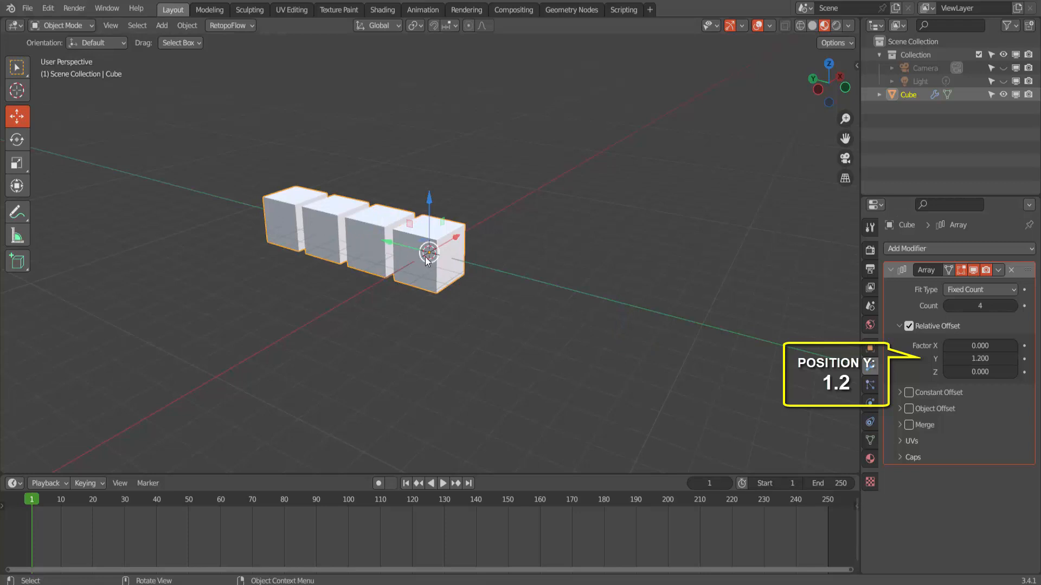
Apply the Array modifier to the row of cubes
middle_drag(608, 291, 434, 282)
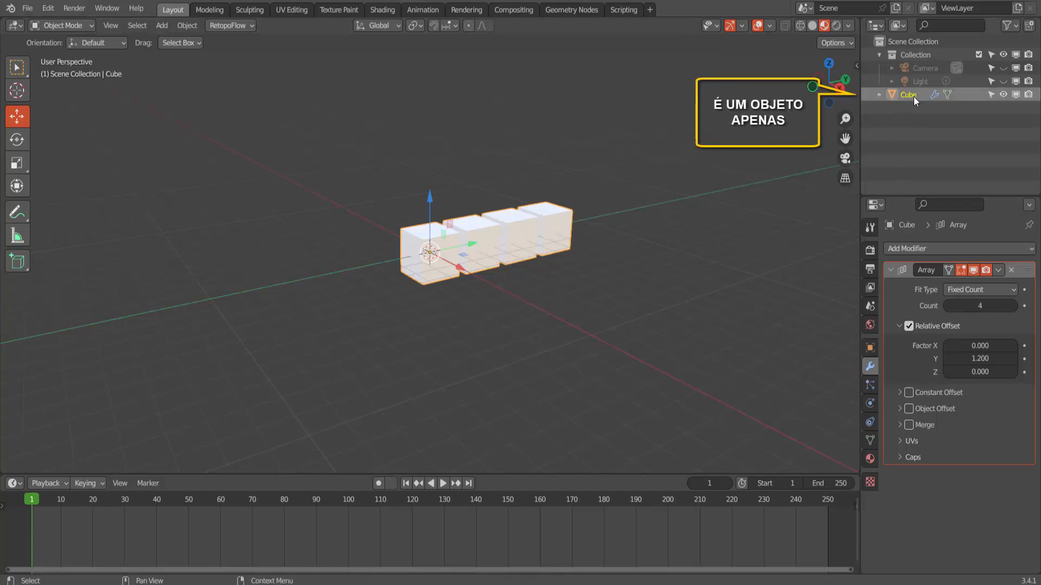
scroll(748, 163, up, 3)
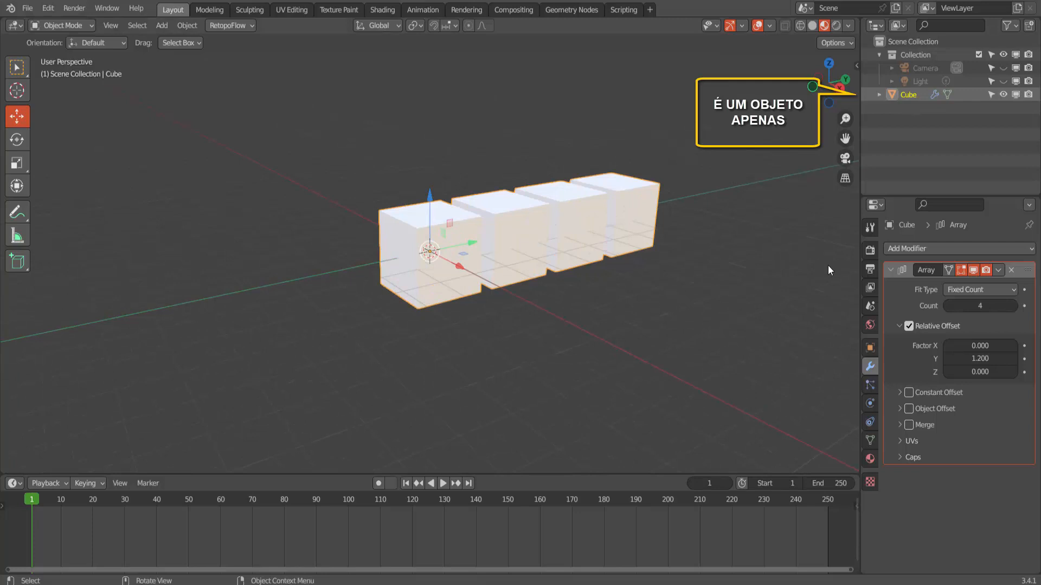
click(998, 270)
click(935, 283)
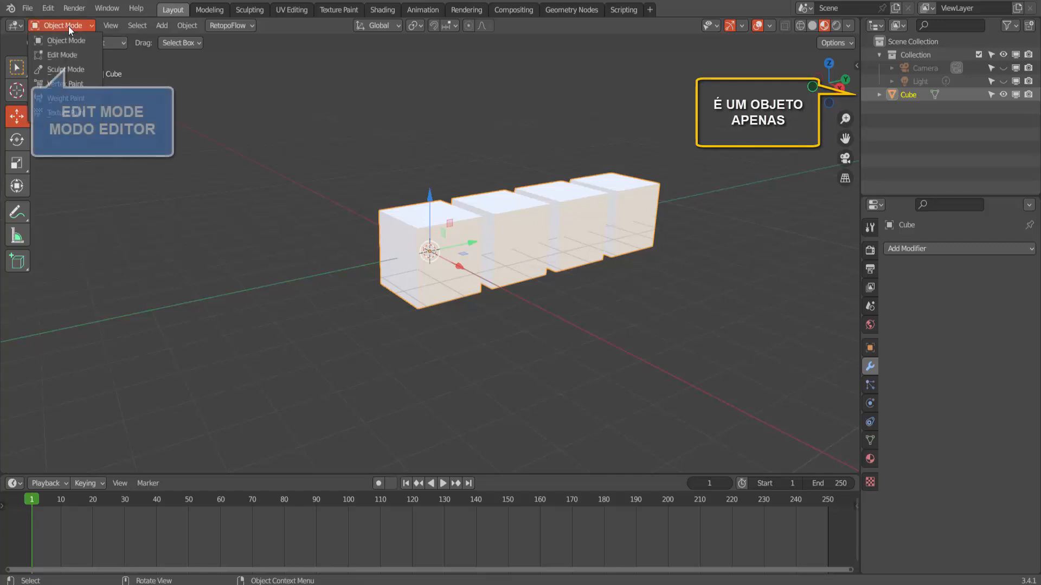
In Edit Mode, separate the mesh by loose parts into individual cubes and return to Object Mode
click(56, 52)
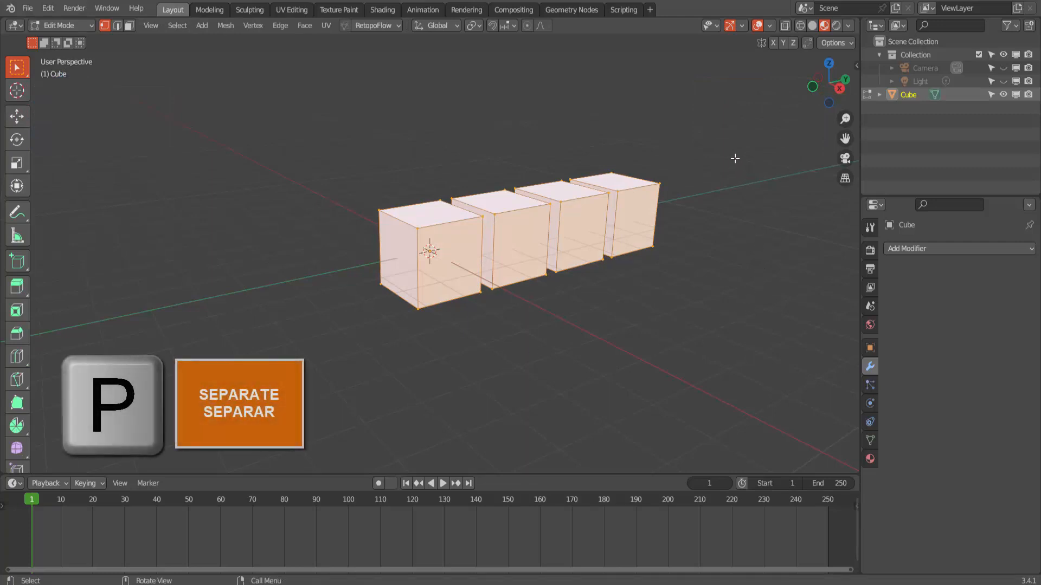
key(p)
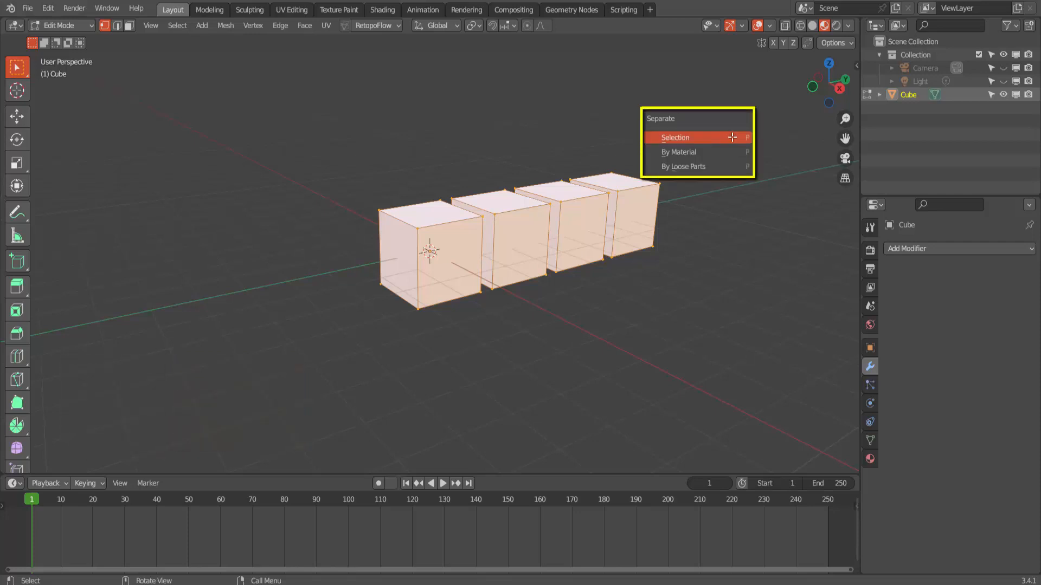
click(721, 172)
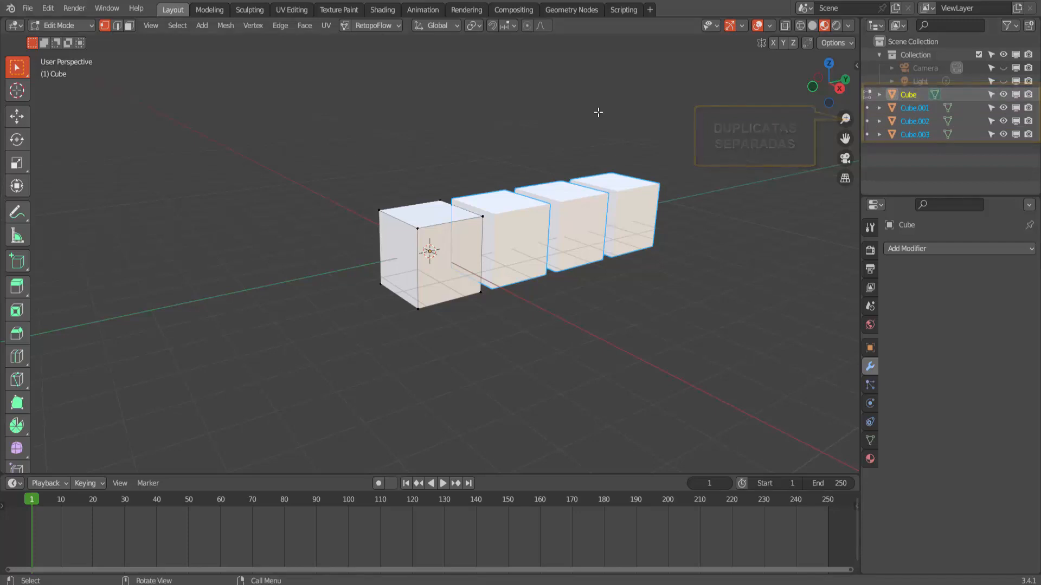
click(64, 25)
click(60, 39)
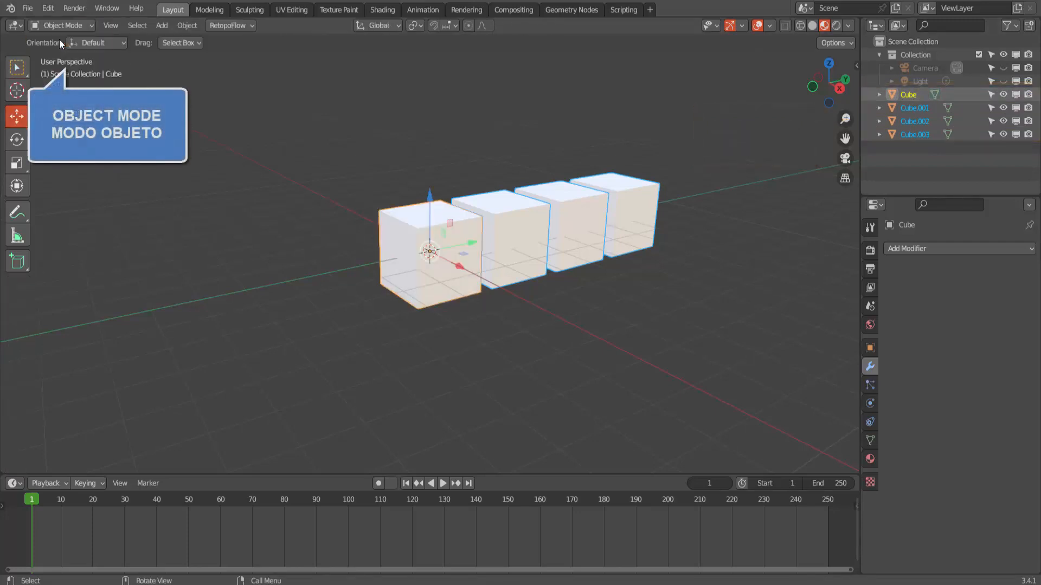
Try rotating Cube.003 at the far end of the row around its shared origin point
click(572, 199)
click(637, 192)
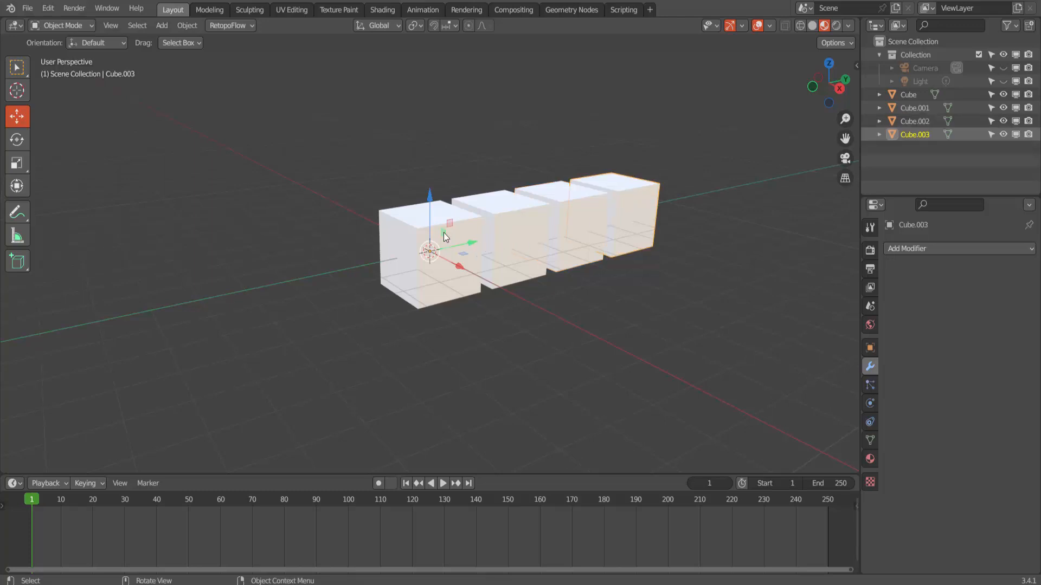
click(466, 231)
click(622, 190)
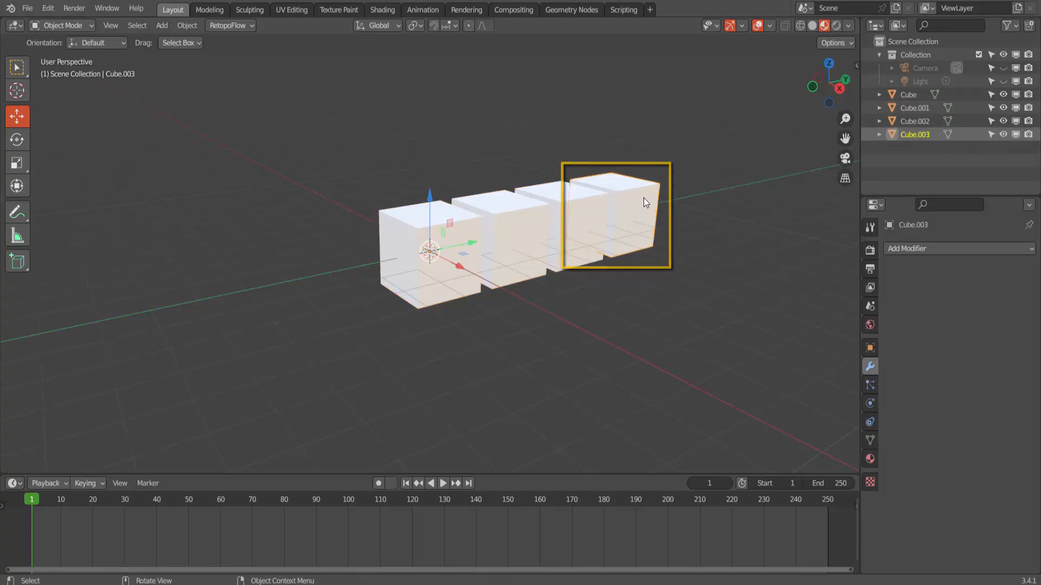
key(r)
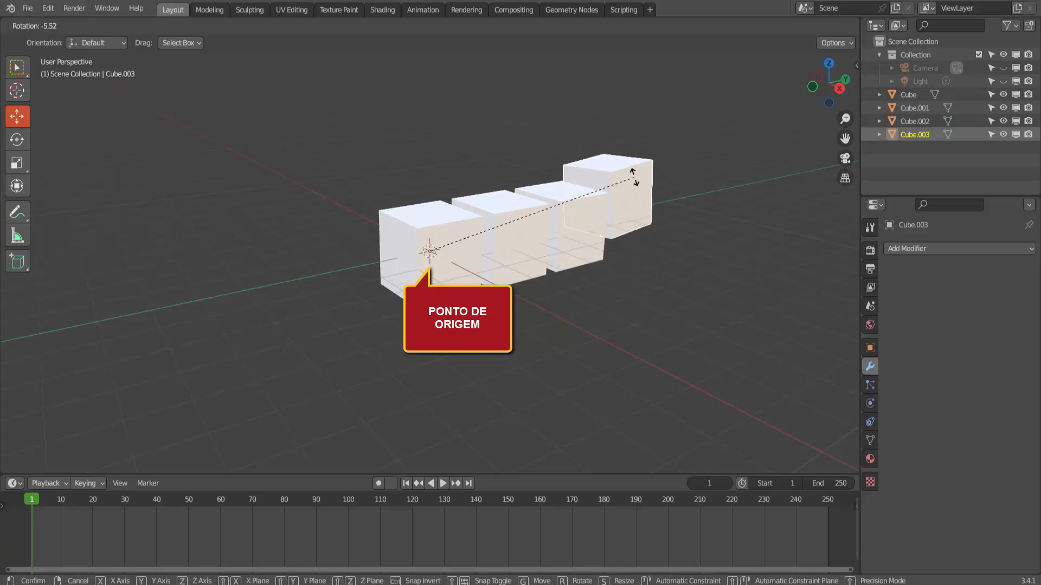
click(632, 174)
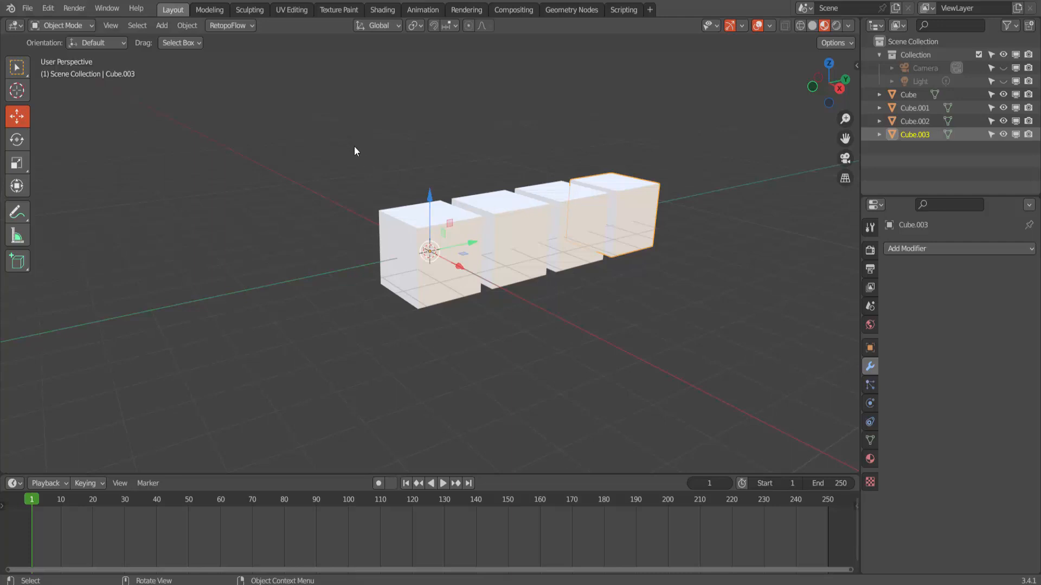
Select all four cubes and set their origins with Origin to Geometry
drag(355, 150, 694, 347)
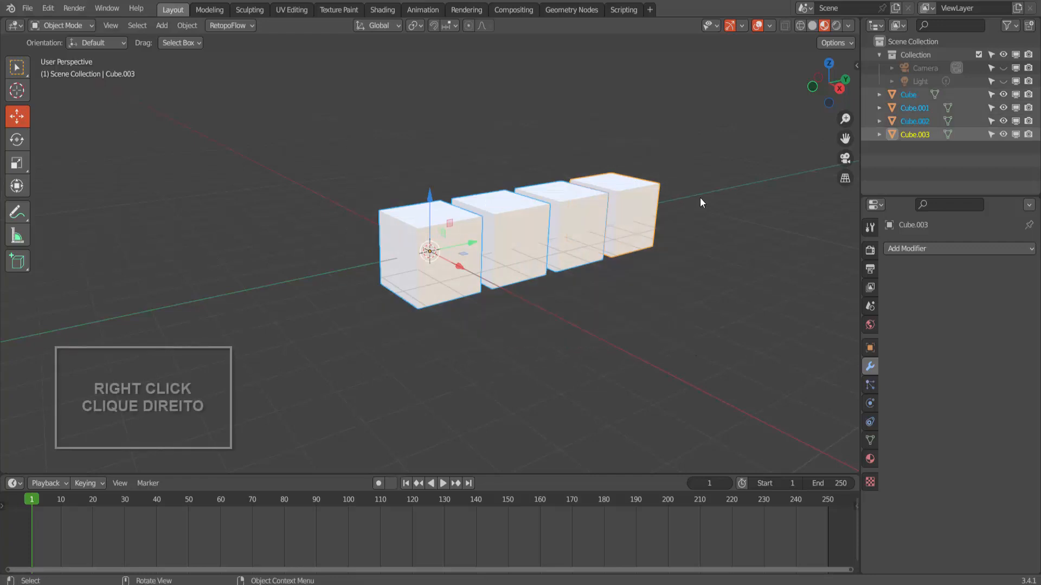
right_click(737, 197)
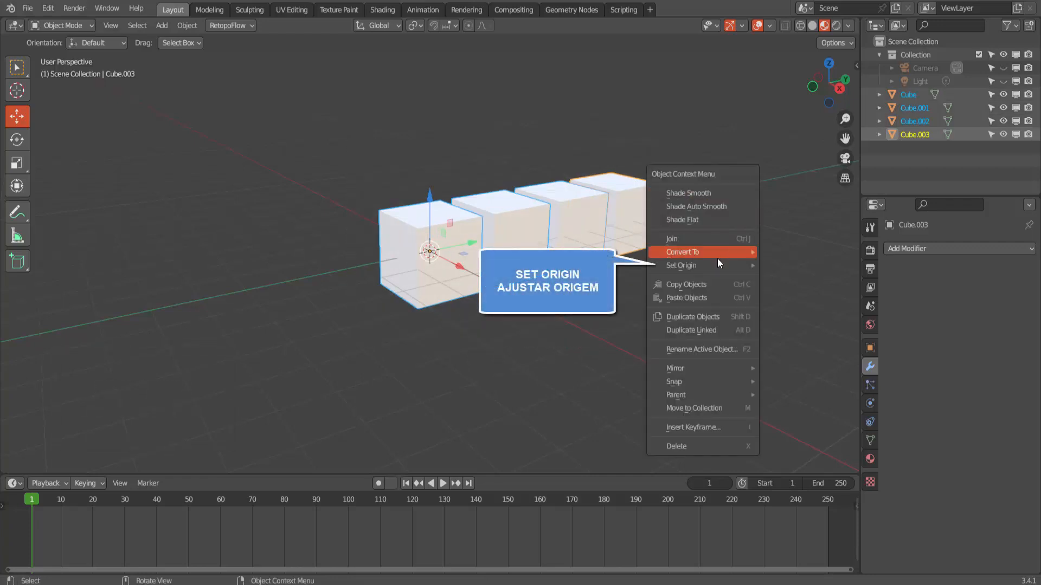
mouse_move(715, 264)
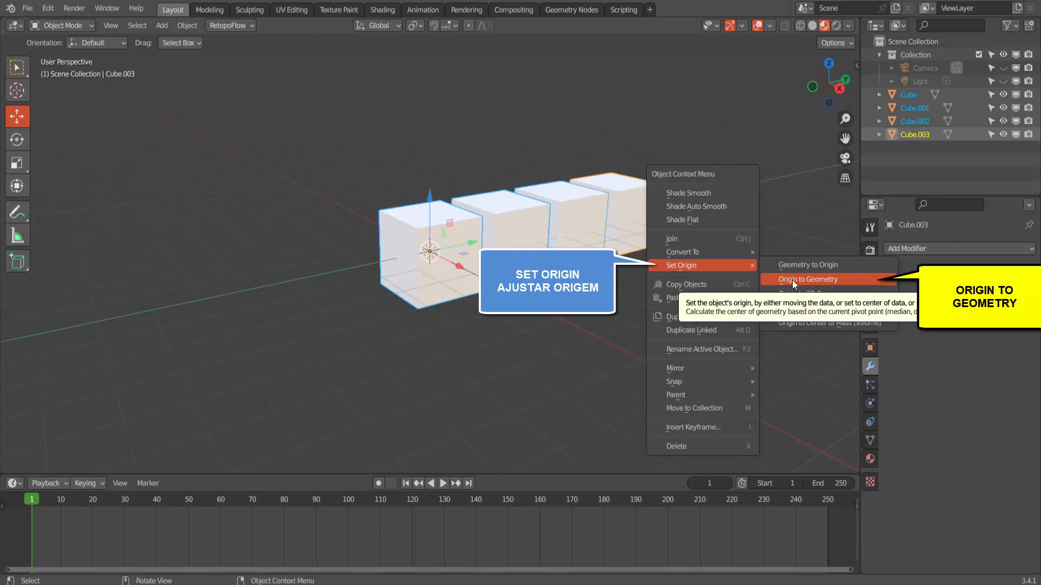
click(832, 279)
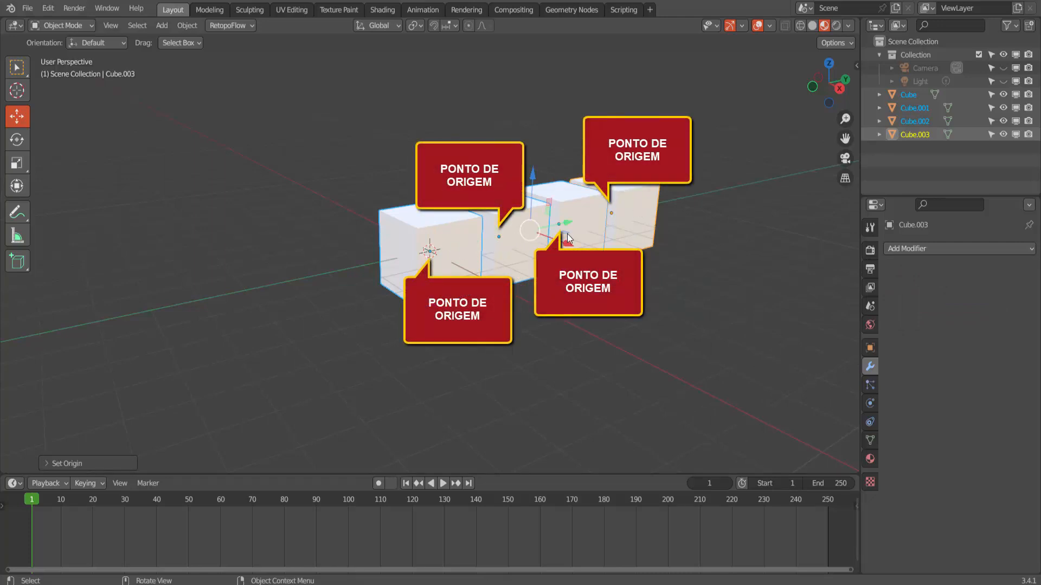
Test the rotation of Cube.003 around its own centre
click(647, 197)
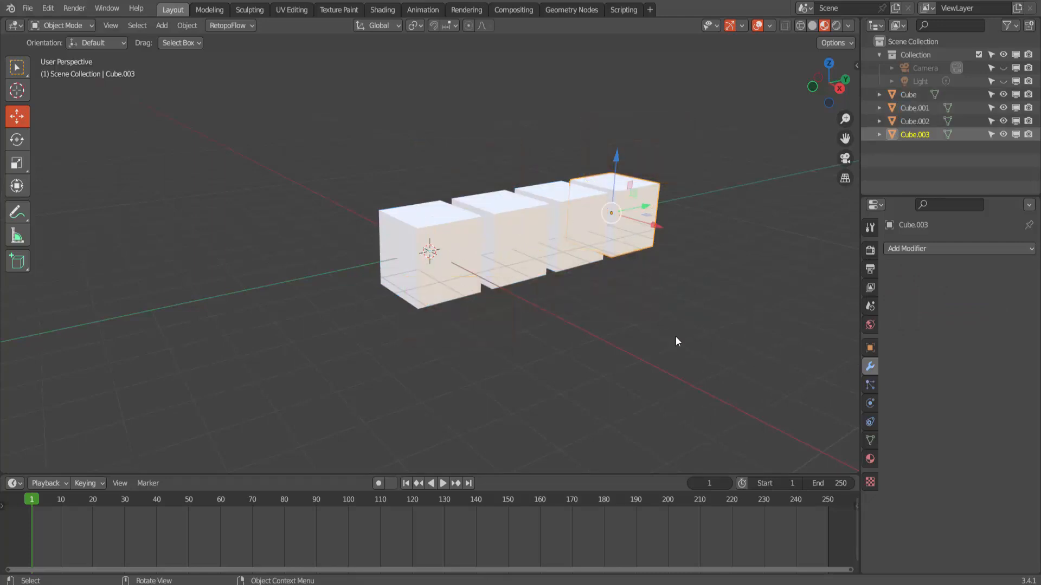
key(r)
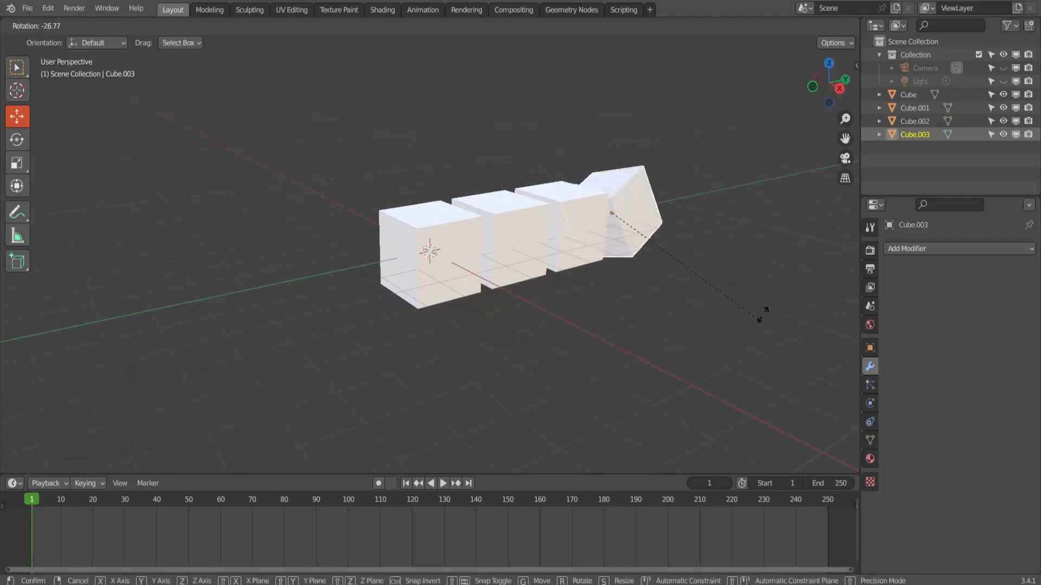
click(699, 362)
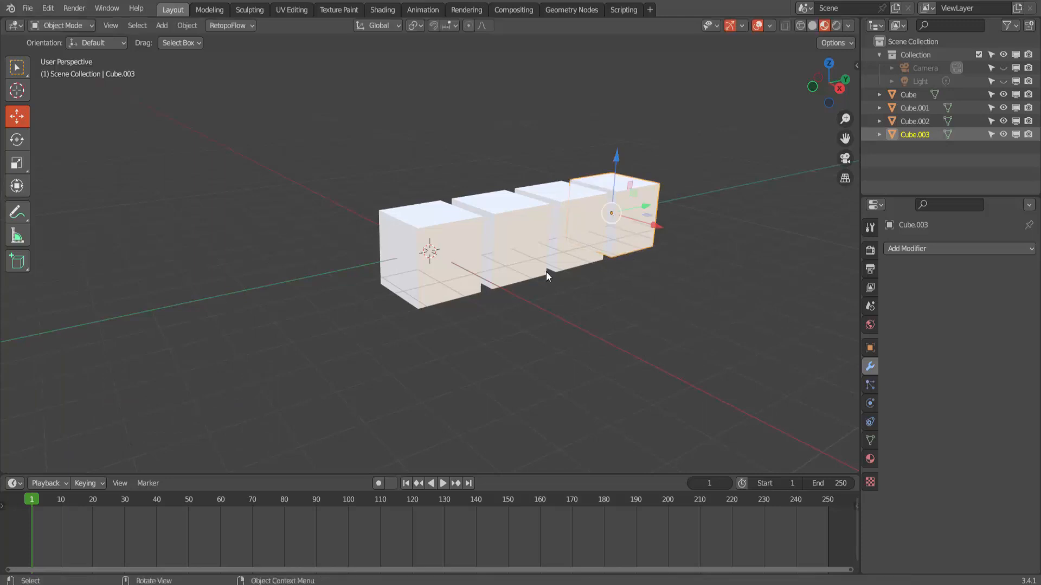
Give Cube.001, second in the row, its own copy of the branco material and make its base colour red
click(525, 217)
click(870, 459)
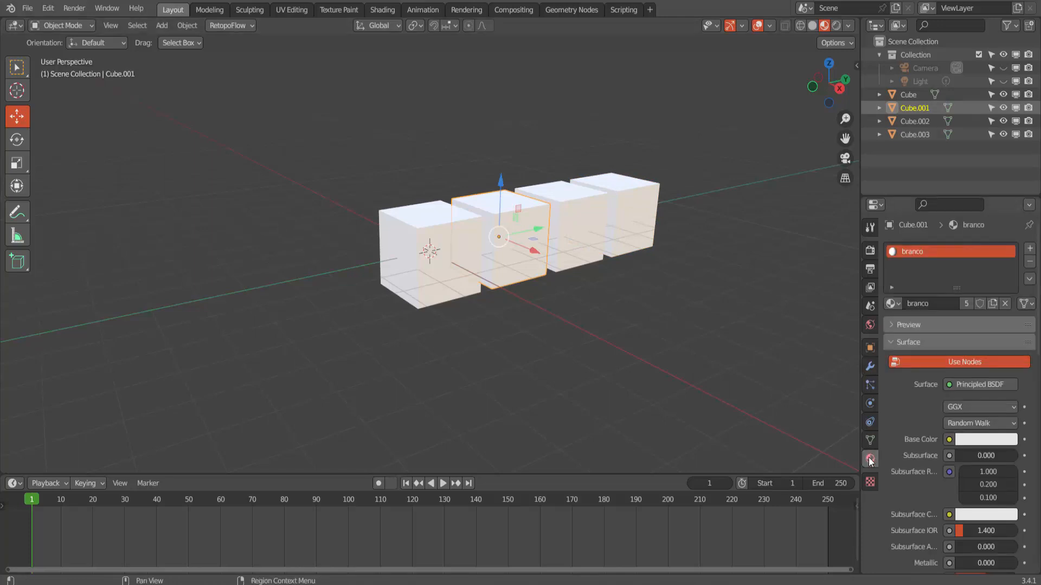
click(994, 305)
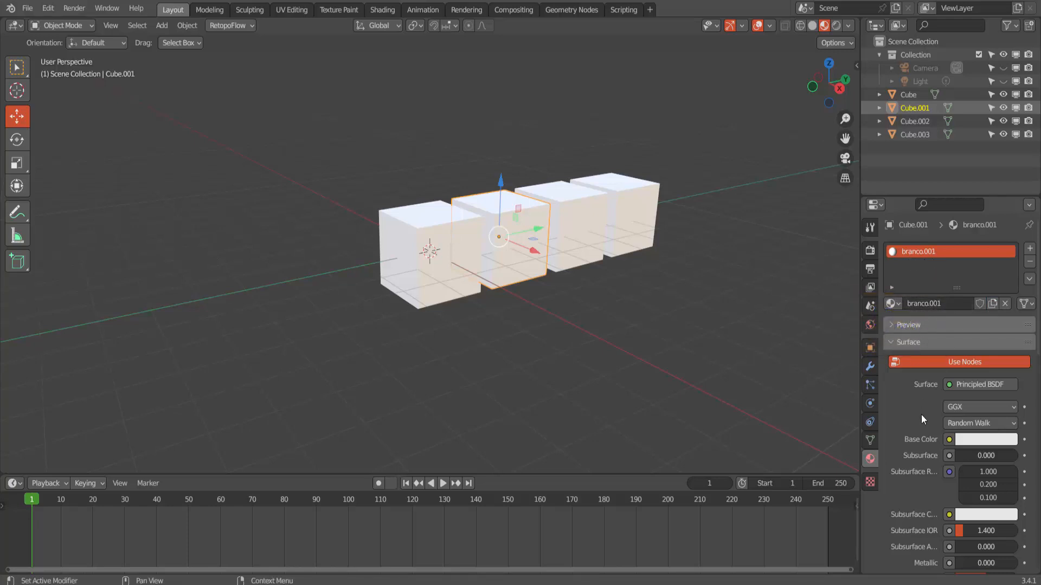
click(998, 439)
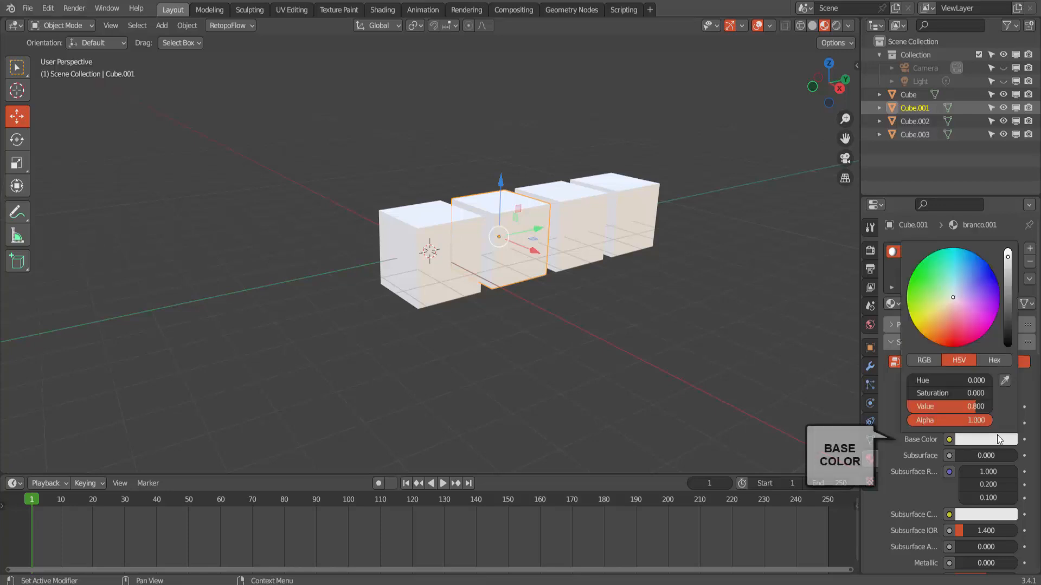
click(952, 338)
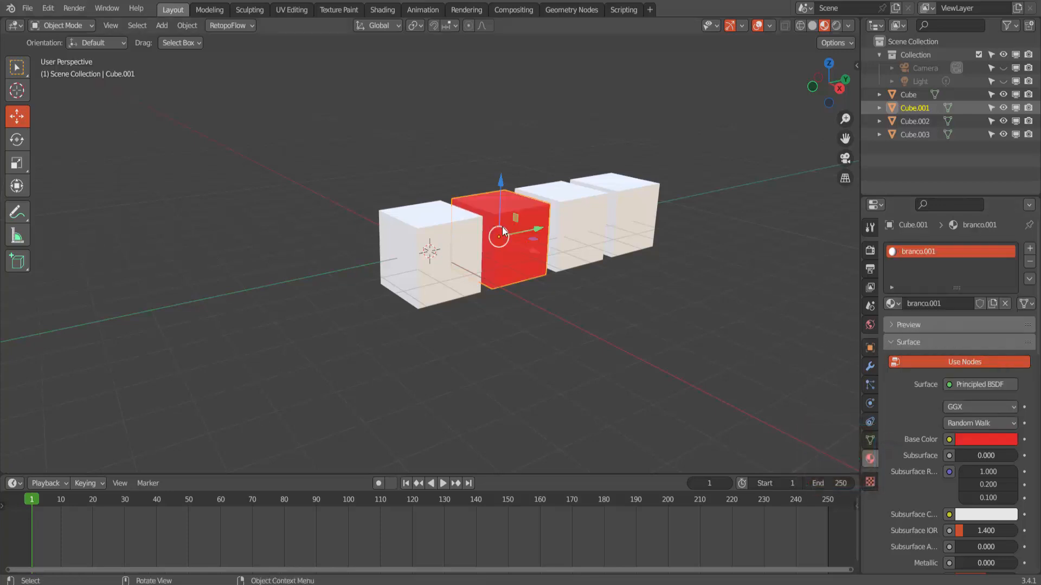
Give Cube.002, third in the row, its own copy of the branco material and make its base colour yellow
click(582, 210)
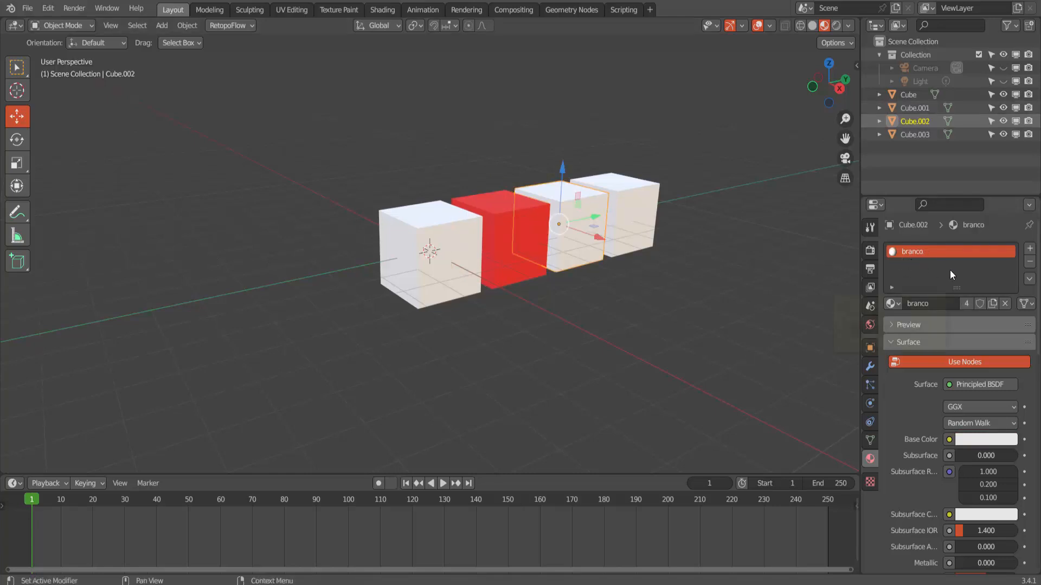
click(996, 303)
click(986, 439)
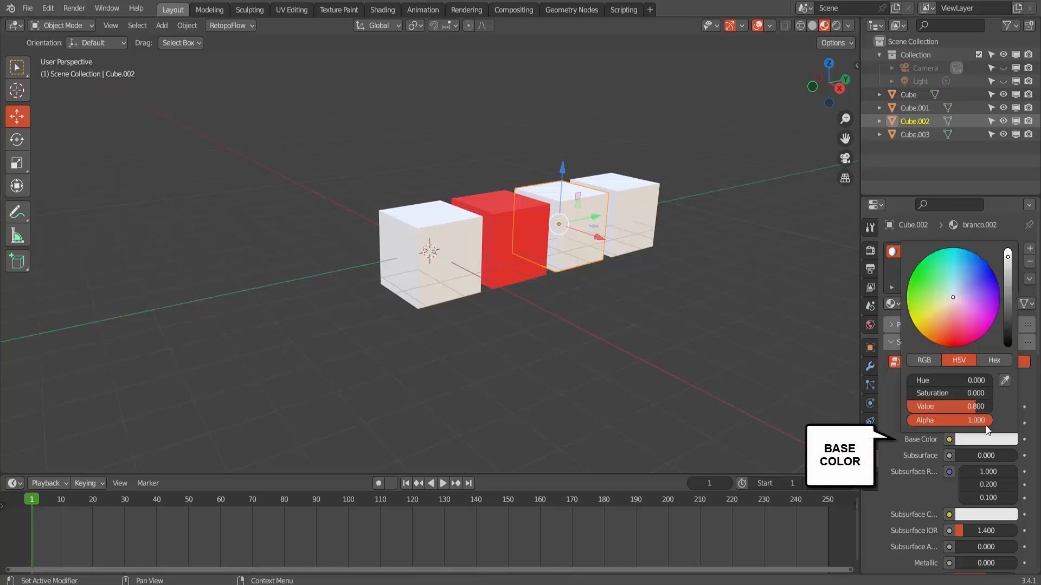
click(937, 327)
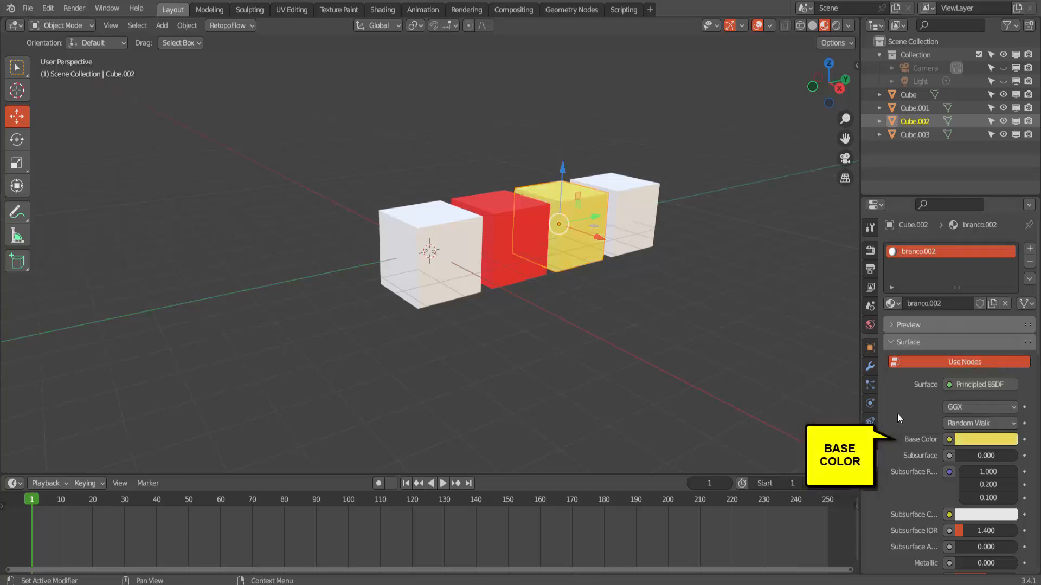
Give Cube.003 at the far end its own copy of the branco material and make its base colour blue
click(645, 198)
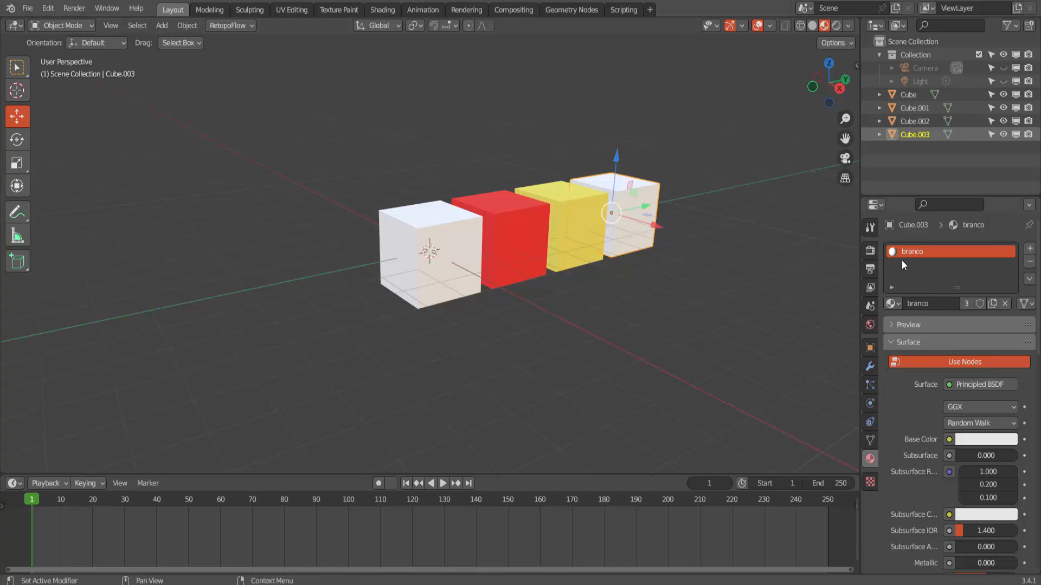
click(992, 304)
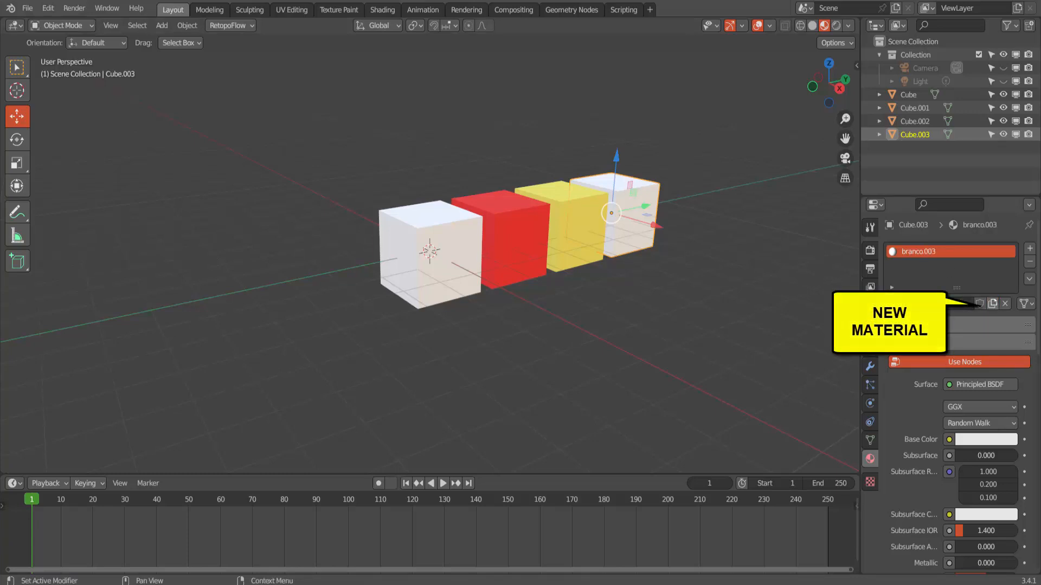
click(990, 437)
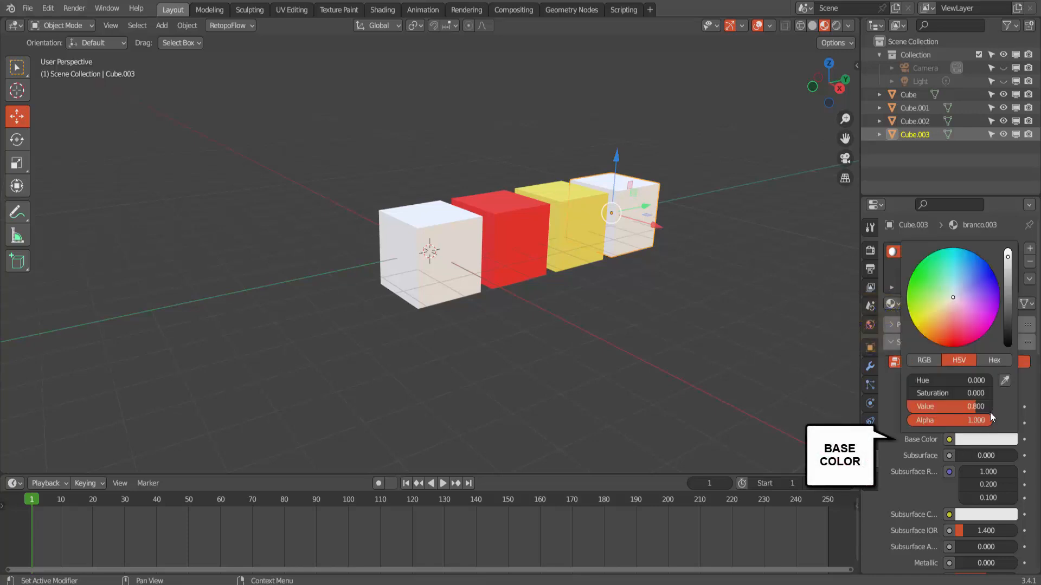
click(982, 270)
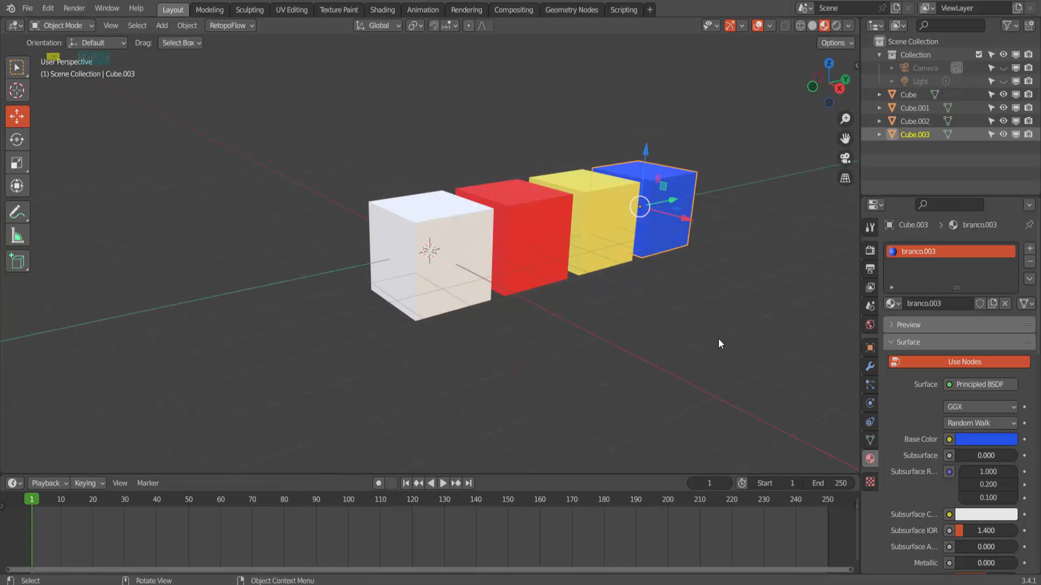
Select the red, yellow and blue cubes together and delete them, keeping only the white cube
drag(522, 100, 690, 286)
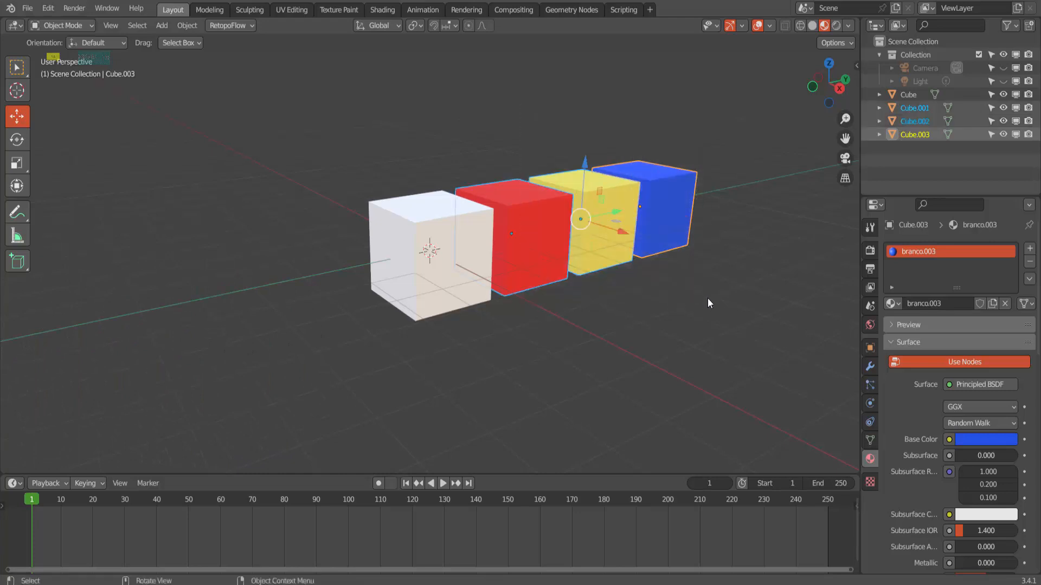
key(x)
click(751, 258)
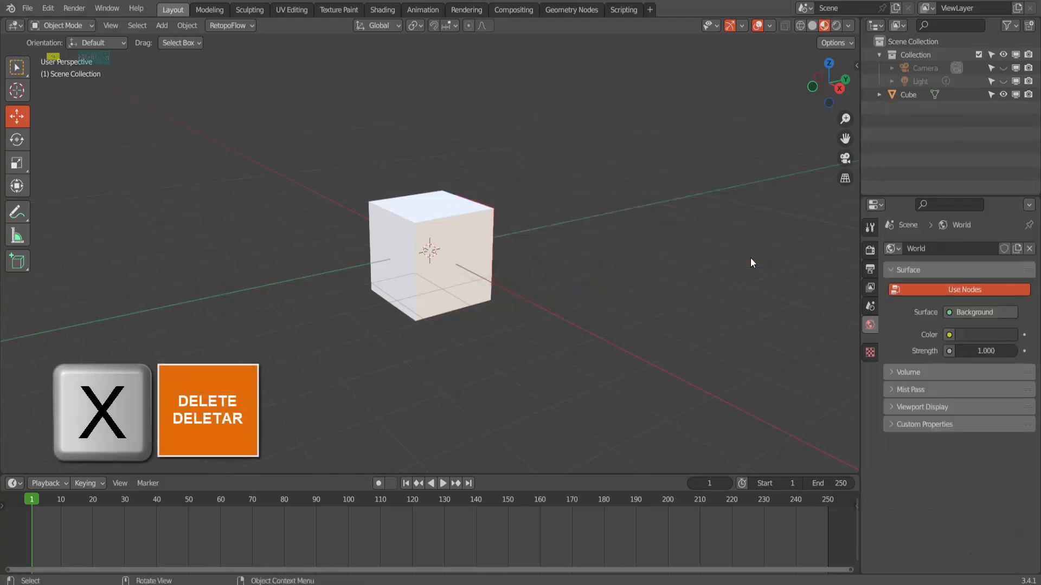
Make an independent duplicate of the white cube with Duplicate Objects and move it away along the Y axis
click(452, 222)
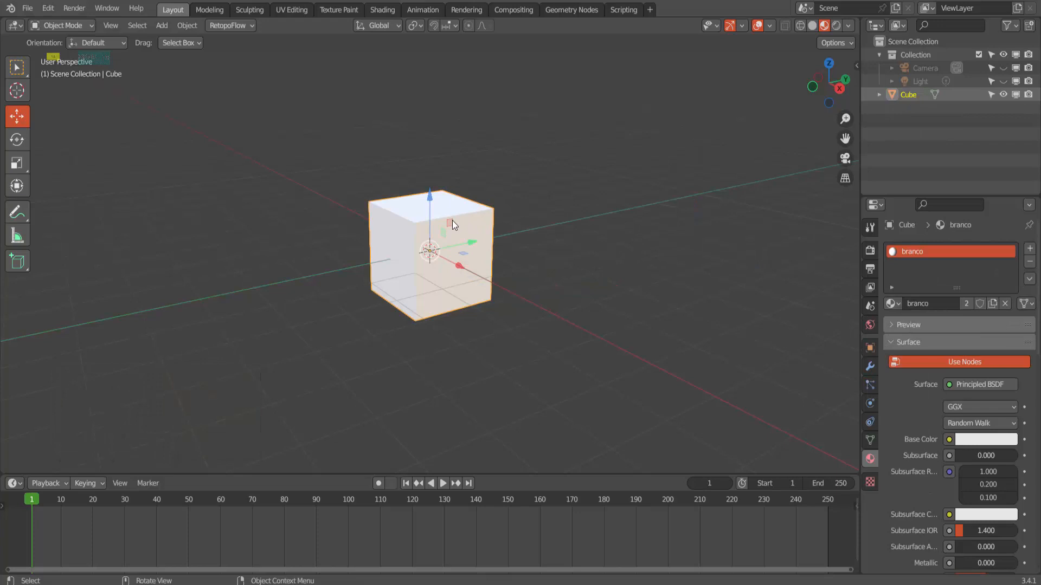
key(shift+d)
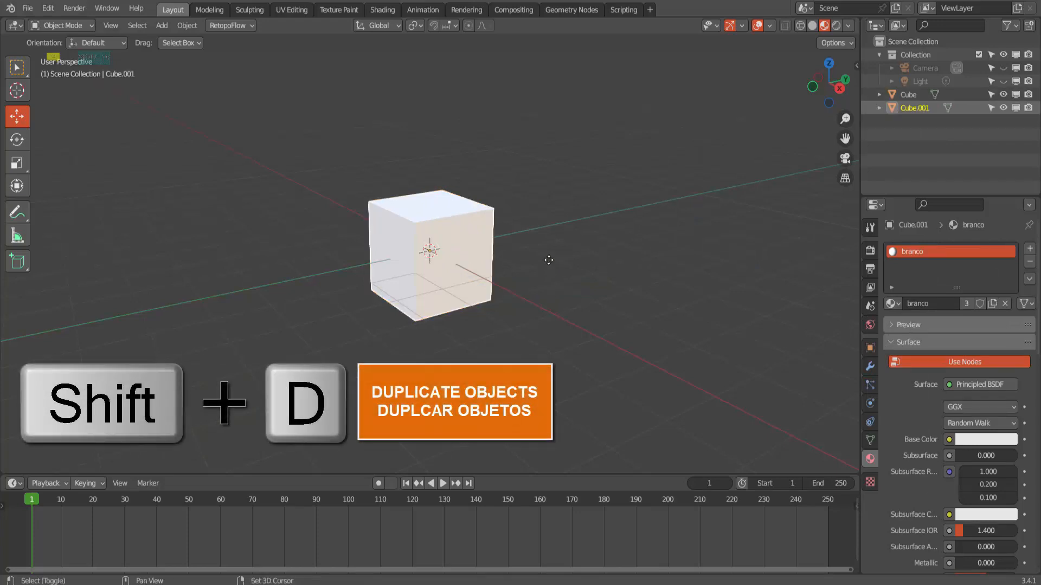
click(527, 219)
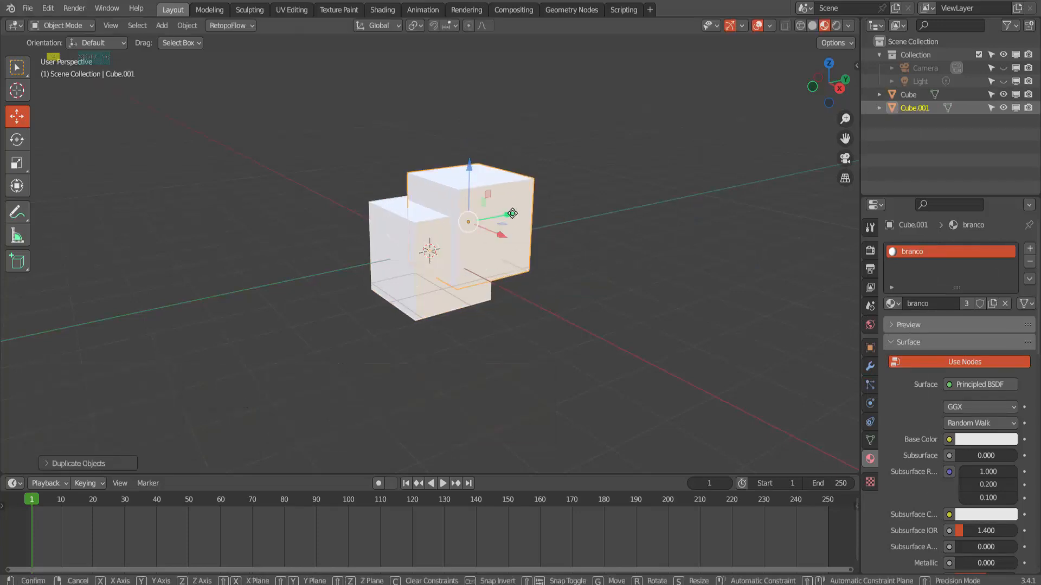
drag(512, 213, 616, 193)
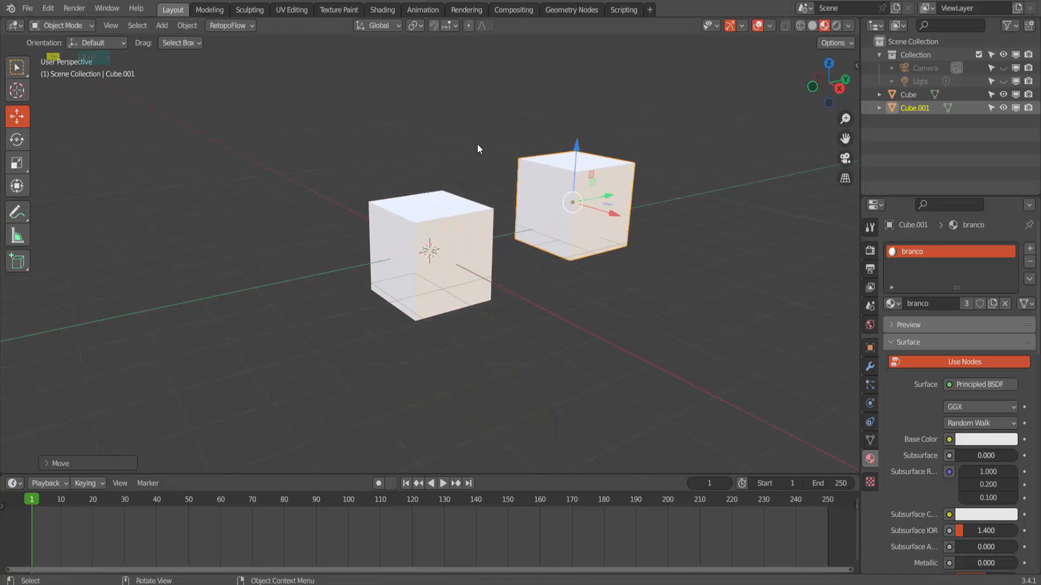
In Edit Mode, test moving the duplicate's top face using face selection, and cancel the move
click(63, 26)
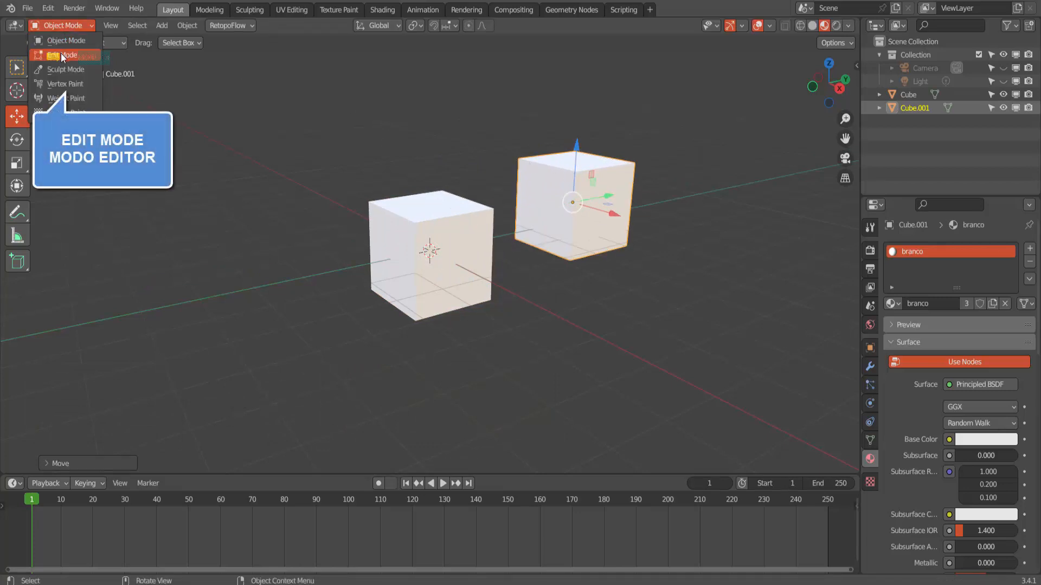
click(60, 41)
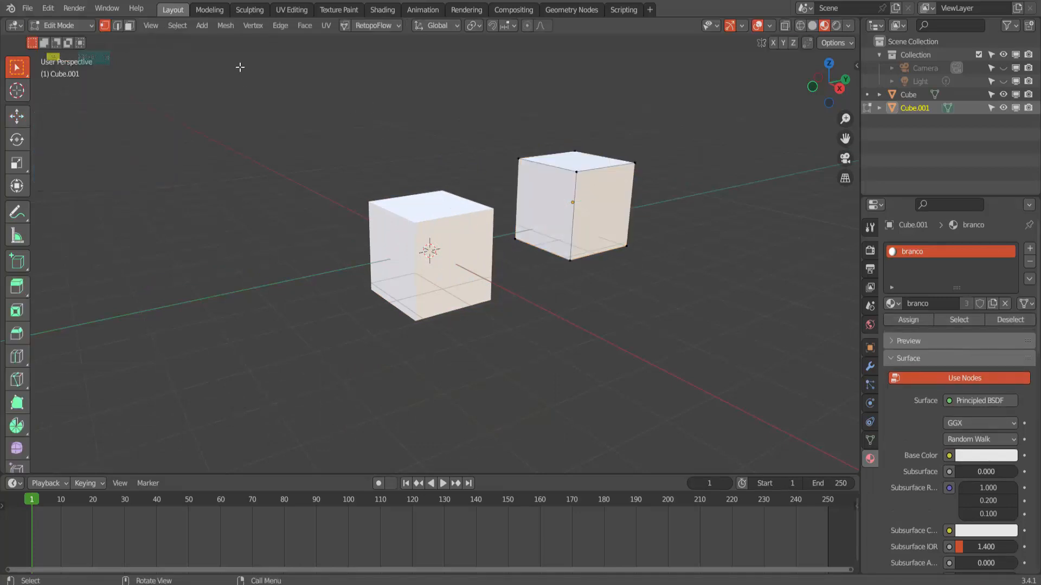
click(129, 25)
click(575, 158)
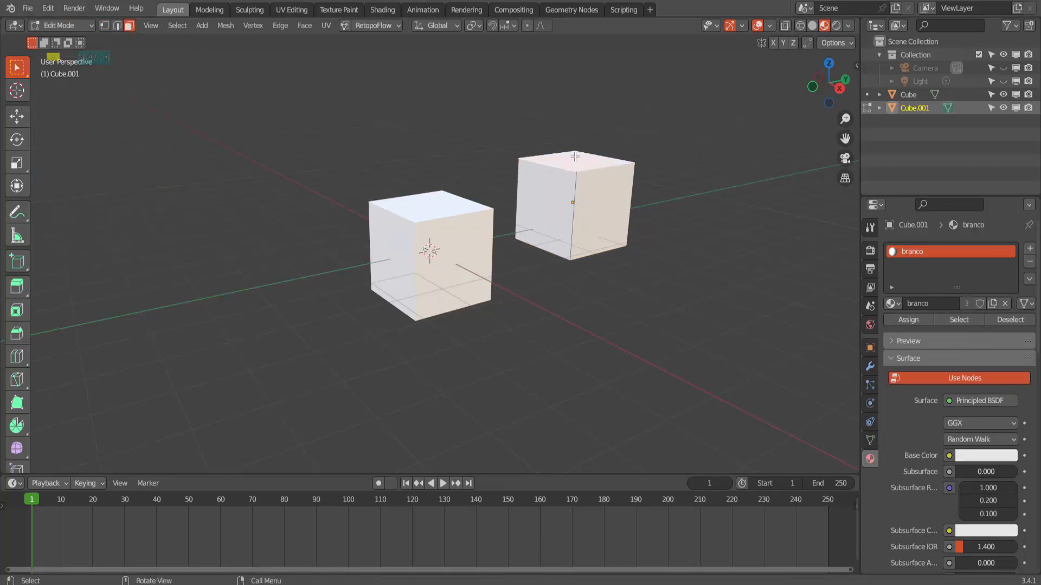
key(g)
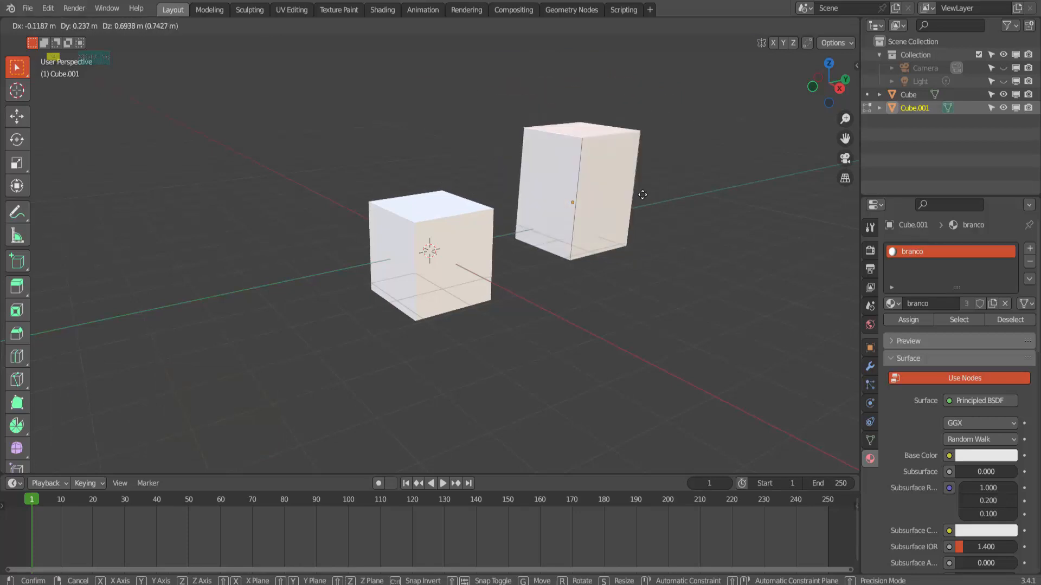
key(Escape)
Leave Edit Mode and undo the move and creation of the duplicate cube
key(Tab)
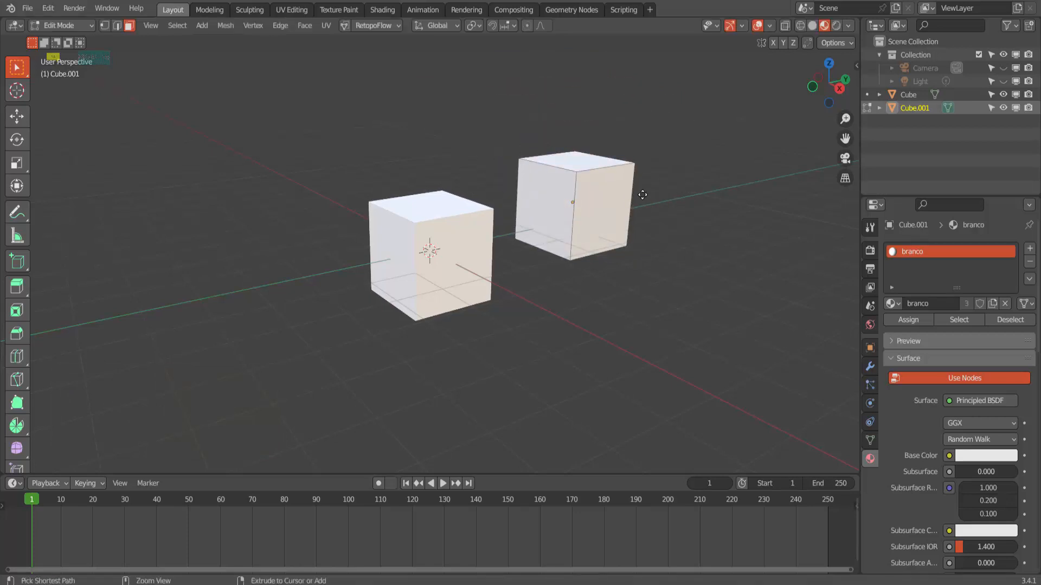
key(ctrl+z)
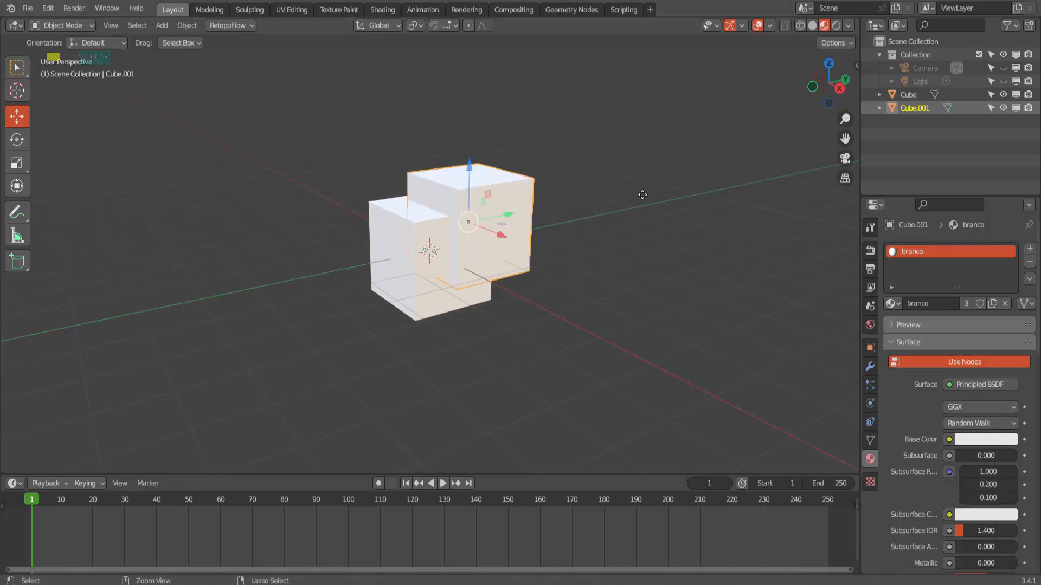
key(ctrl+z)
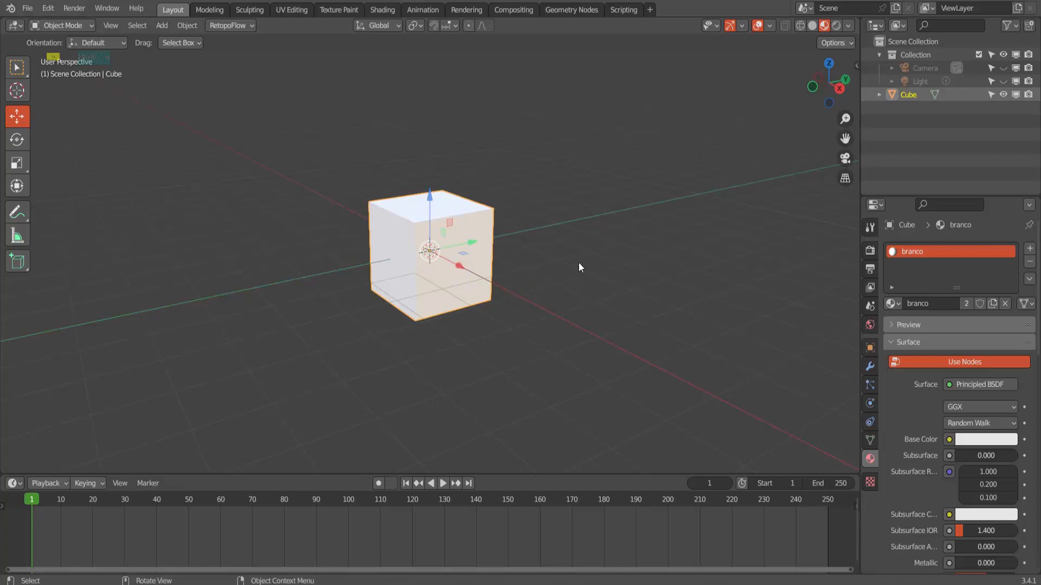
Create a linked duplicate of the cube with Duplicate Linked, place it apart from the original, and enter Edit Mode
key(alt+d)
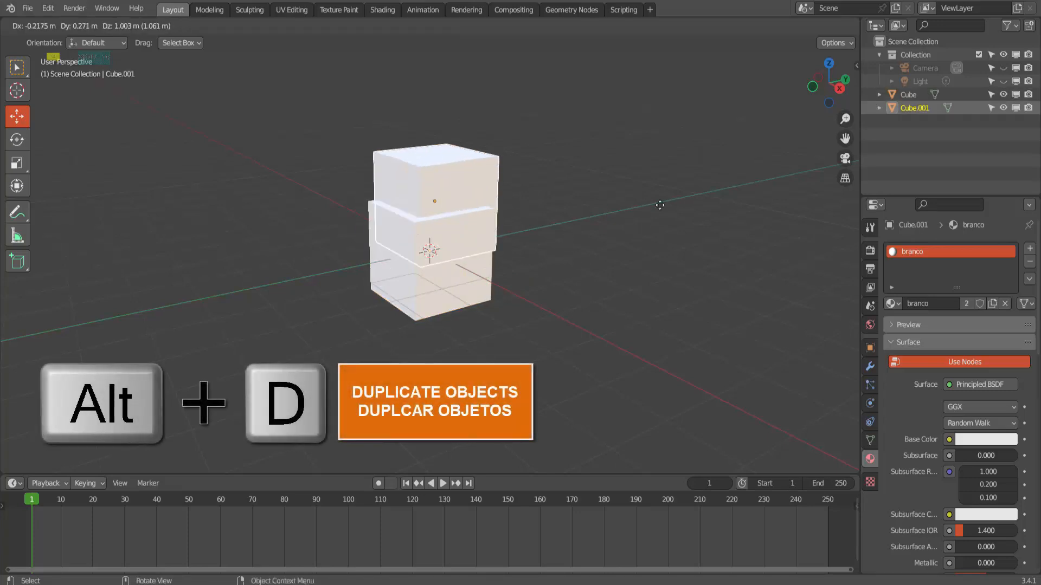
click(792, 155)
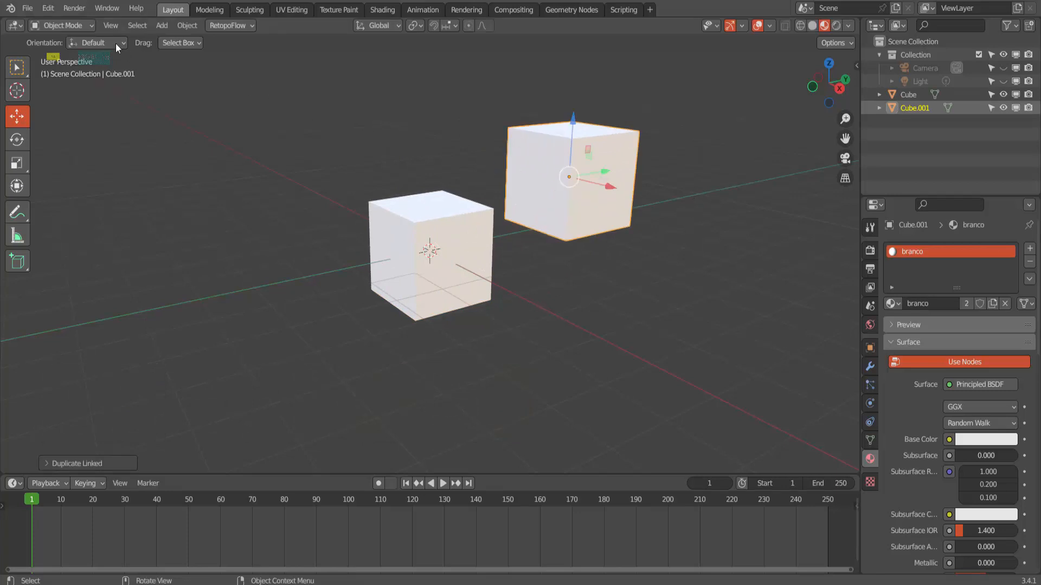
click(86, 23)
click(73, 51)
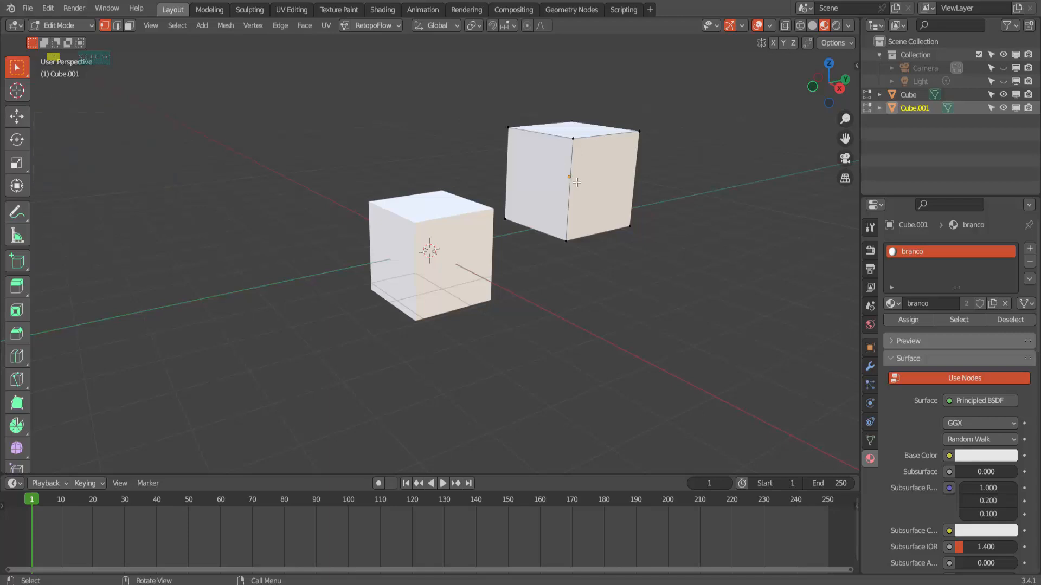
Using face selection, test moving a side face of the linked duplicate, and cancel the move
click(129, 26)
click(600, 170)
key(g)
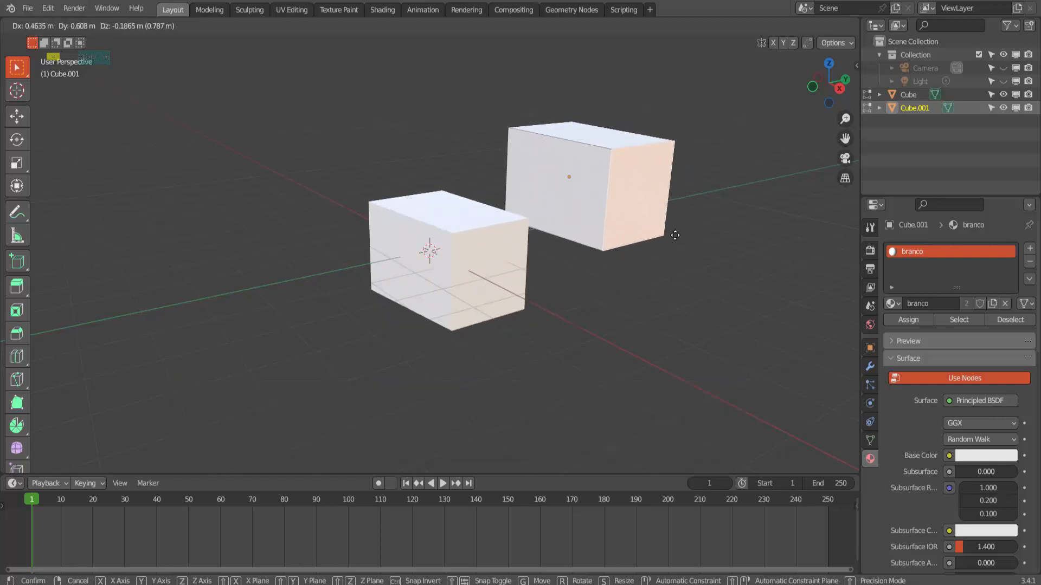
key(Escape)
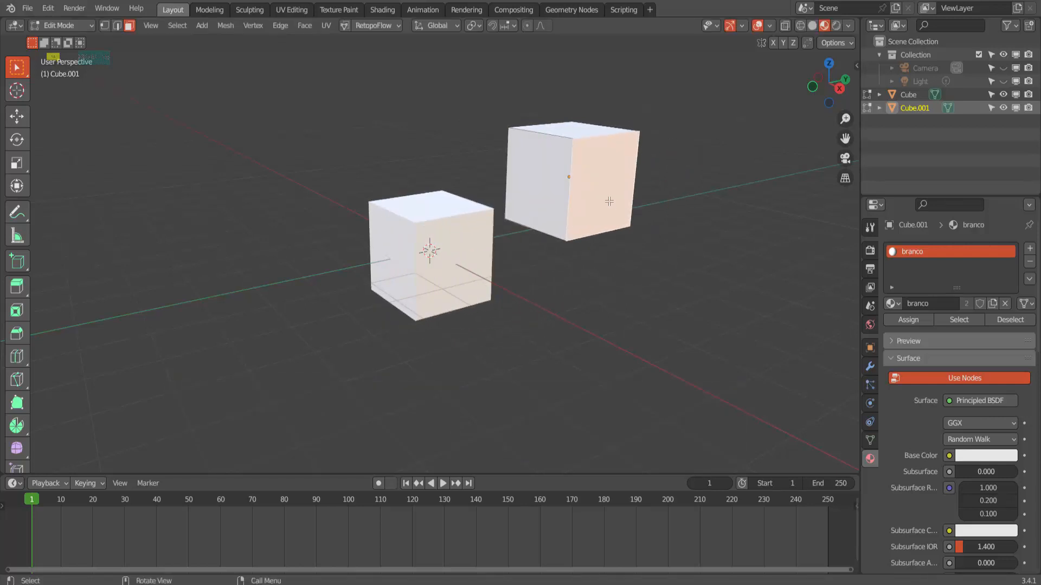